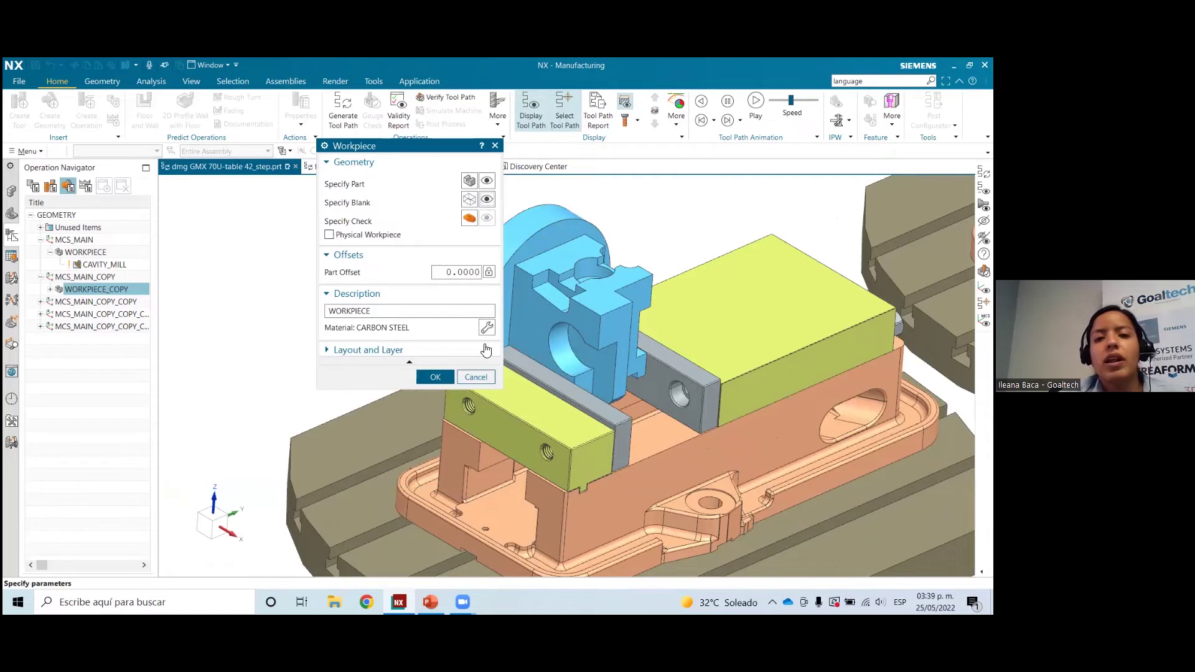
Open WORKPIECE_COPY_COPY under MCS_MAIN_COPY_COPY, display its blank geometry on the vise-held part, and close its settings
{"action": "left_click", "coordinate": [476, 378]}
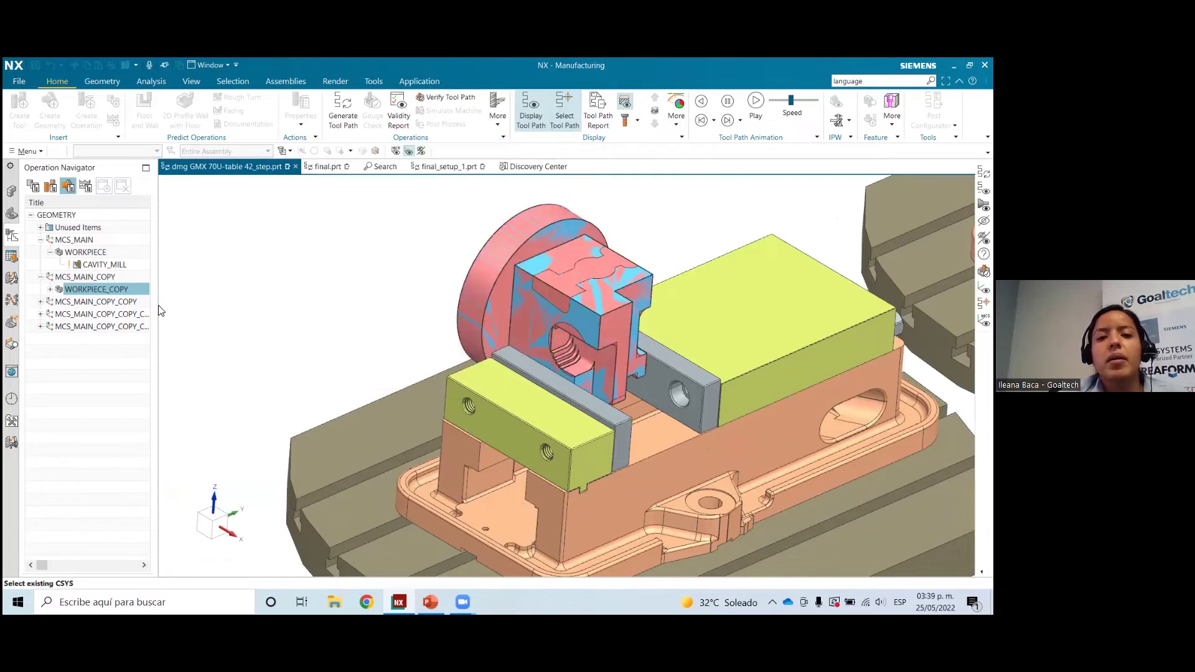
{"action": "left_click", "coordinate": [92, 303]}
{"action": "left_click", "coordinate": [41, 301]}
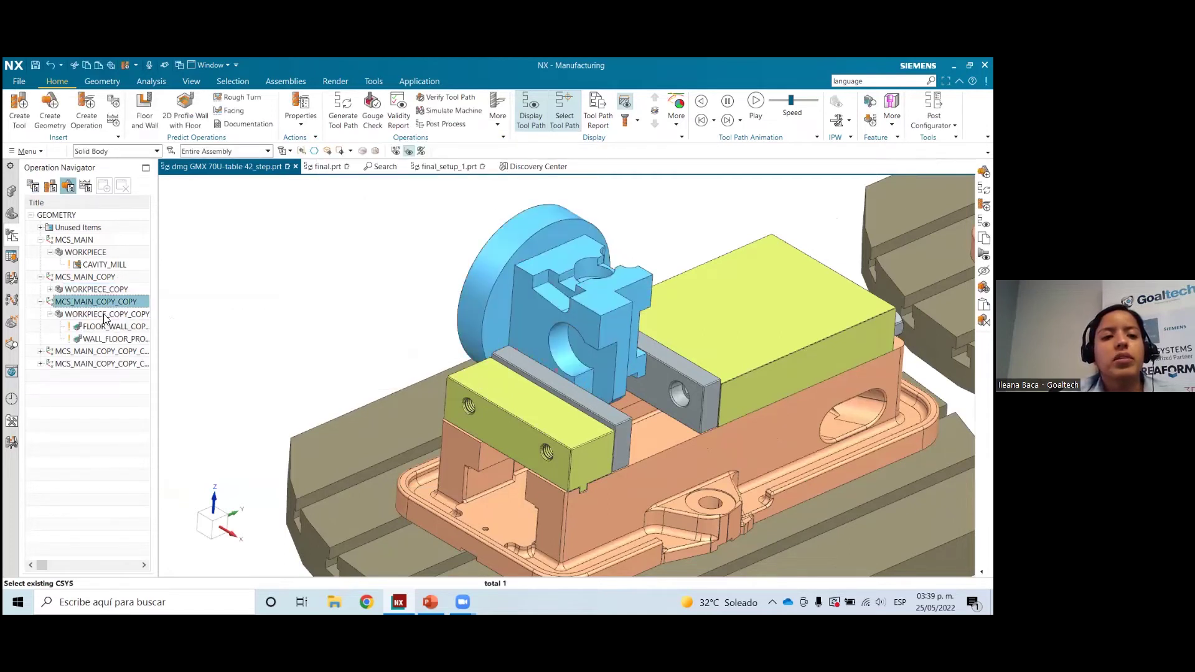
{"action": "right_click", "coordinate": [107, 315]}
{"action": "left_click", "coordinate": [126, 322]}
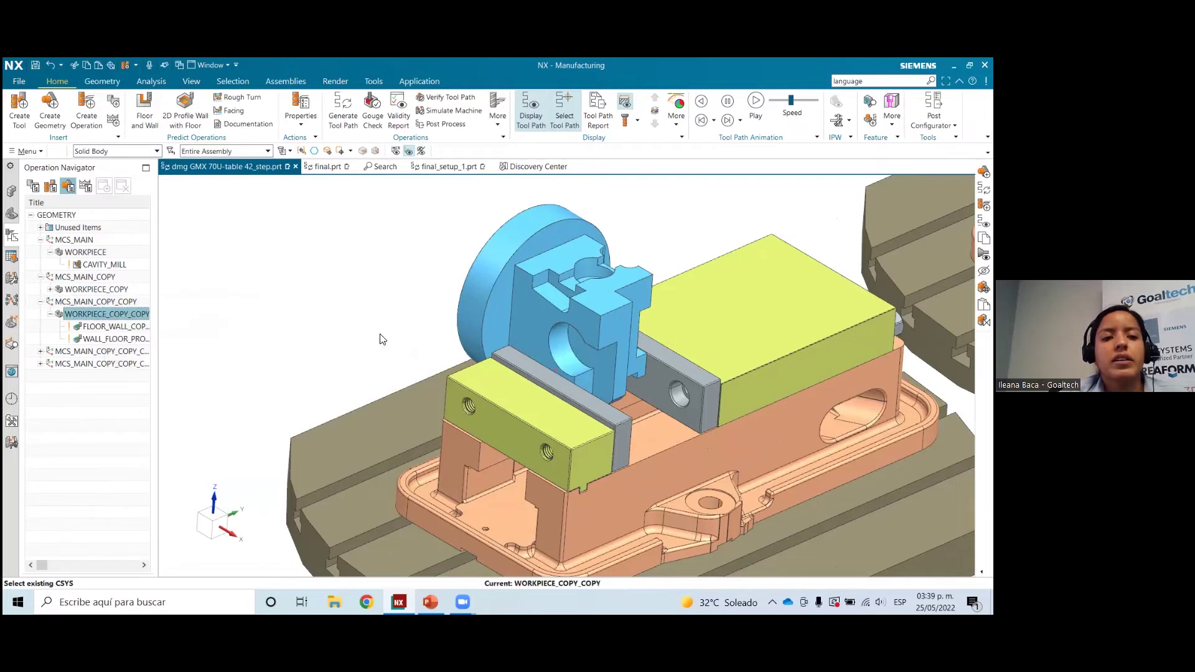
{"action": "scroll", "coordinate": [662, 371], "scroll_direction": "down", "scroll_amount": 2}
{"action": "scroll", "coordinate": [790, 283], "scroll_direction": "down", "scroll_amount": 3}
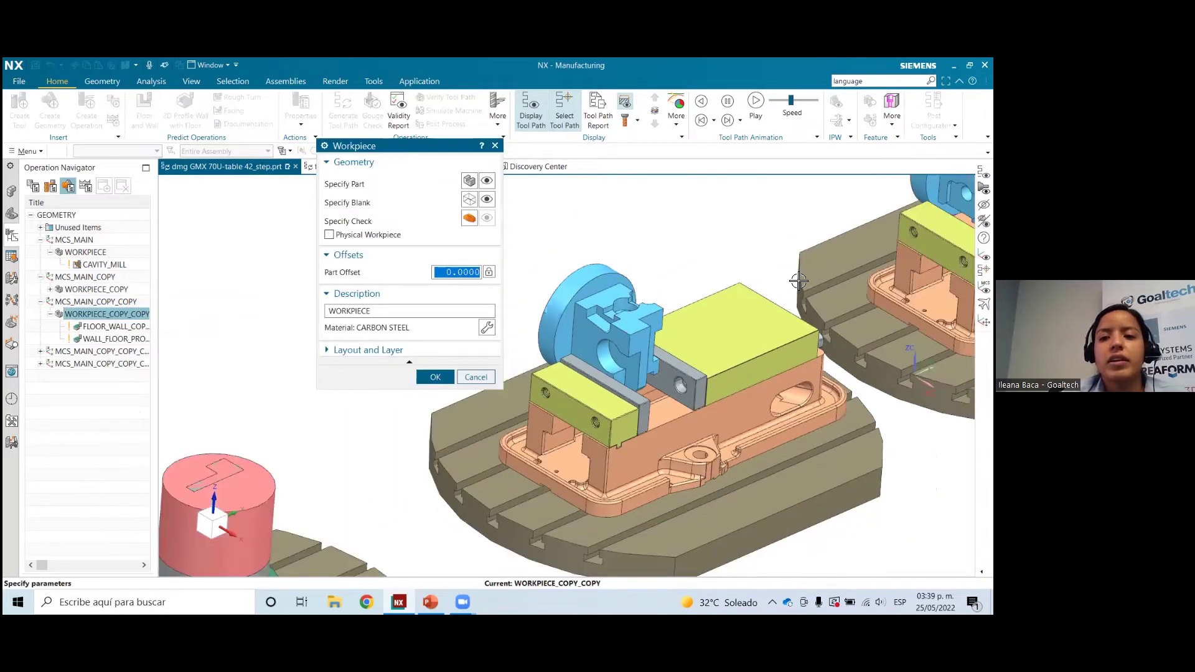
{"action": "left_click", "coordinate": [487, 199]}
{"action": "scroll", "coordinate": [580, 251], "scroll_direction": "up", "scroll_amount": 4}
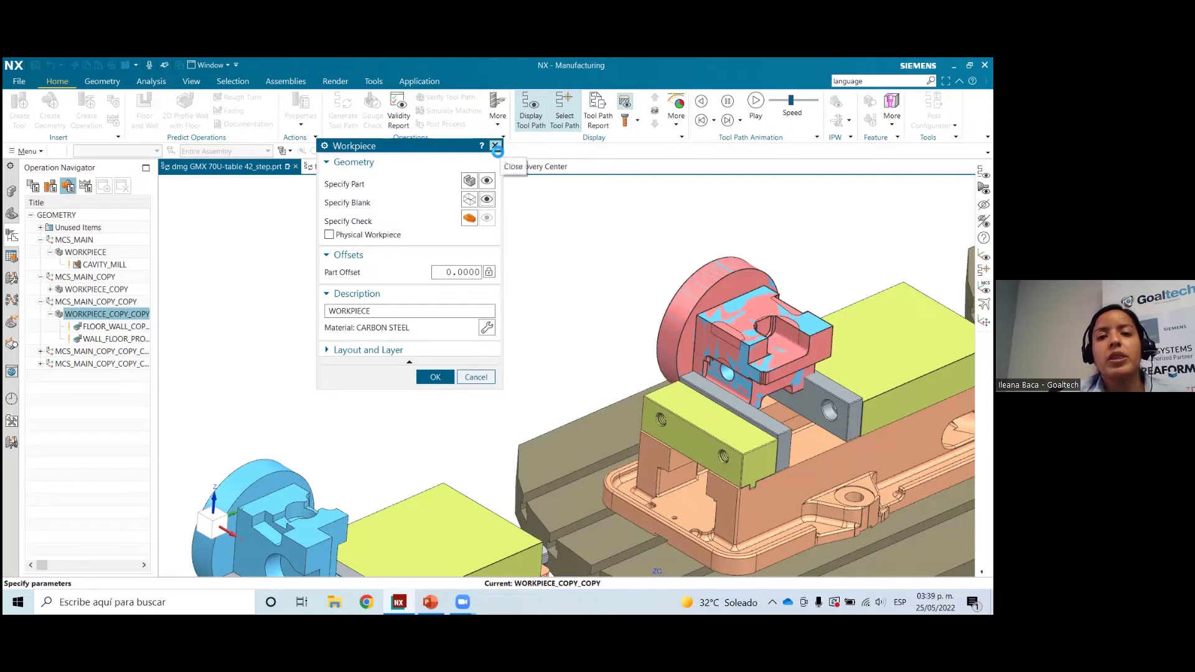
{"action": "middle_click", "coordinate": [499, 322]}
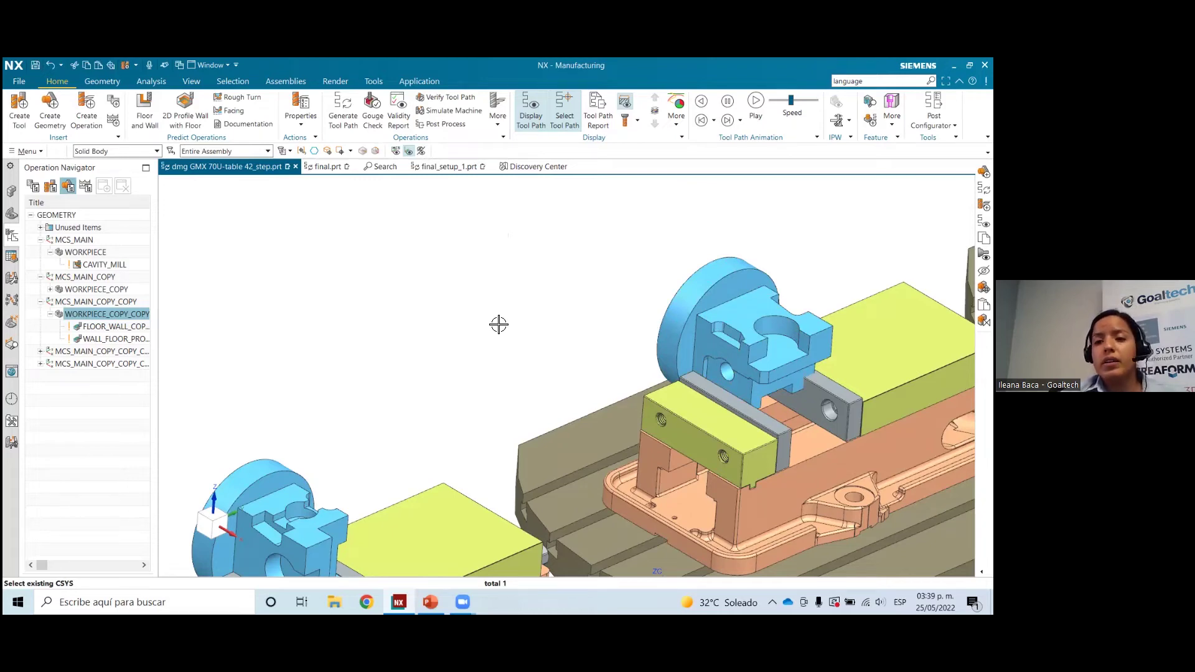
{"action": "key", "text": "ctrl+f"}
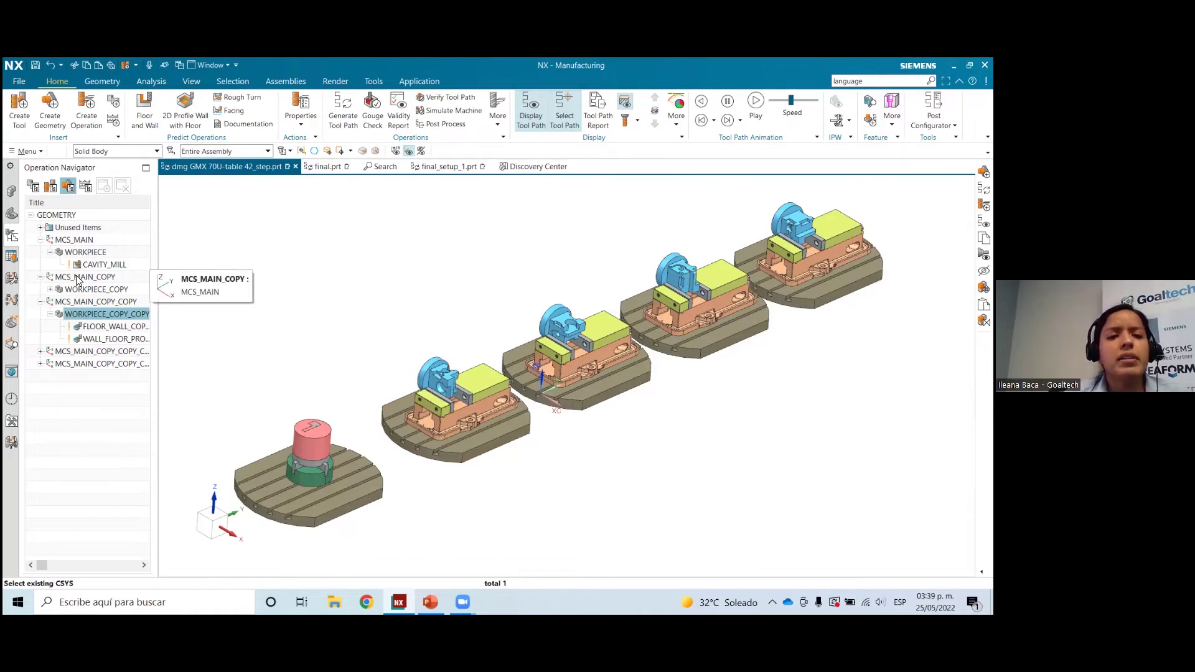
Start a new operation of type mill_contour and examine the vise-held part to be roughed
{"action": "left_click", "coordinate": [87, 123]}
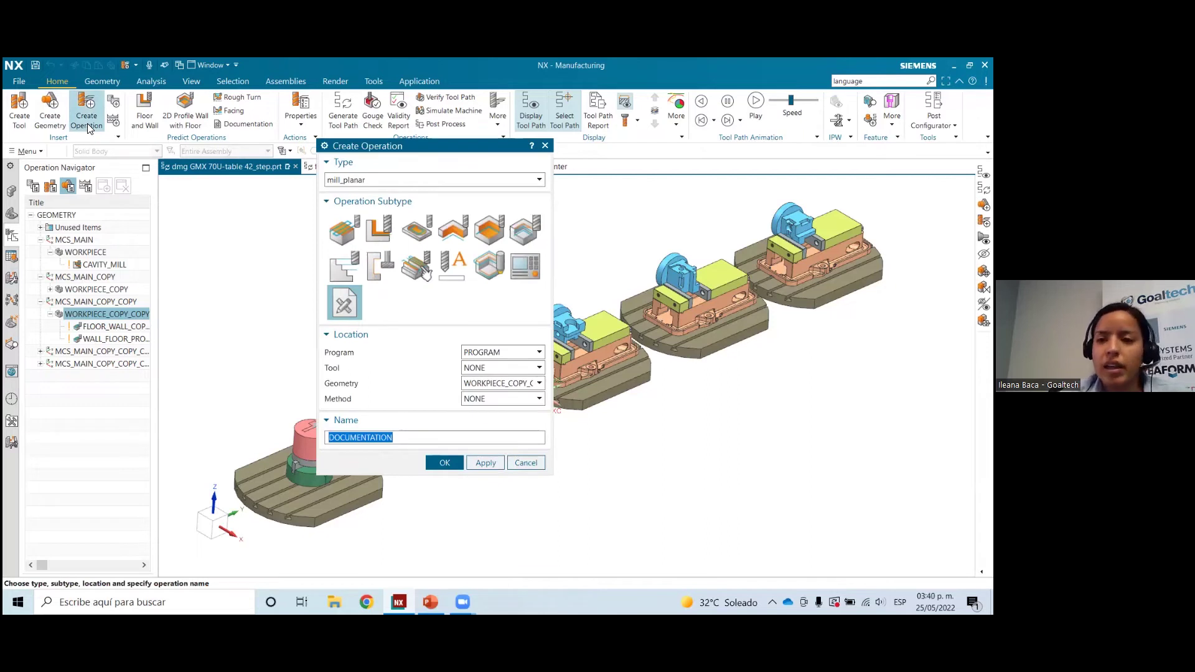
{"action": "left_click", "coordinate": [382, 180]}
{"action": "left_click", "coordinate": [382, 187]}
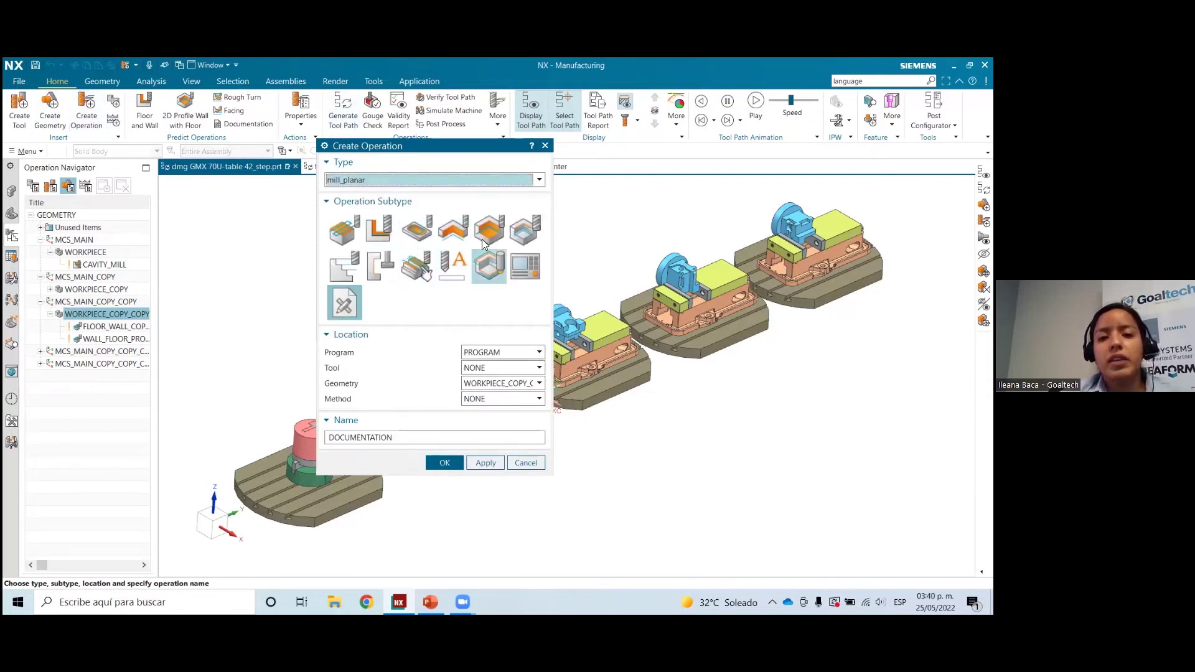
{"action": "left_click", "coordinate": [448, 179]}
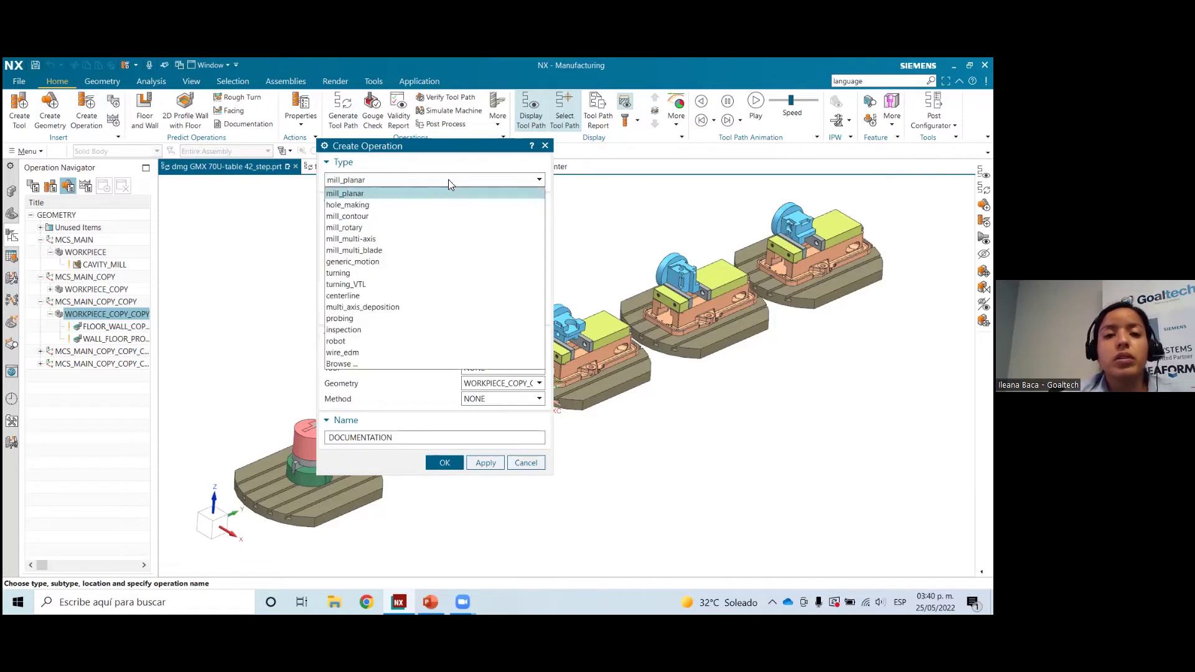
{"action": "left_click", "coordinate": [423, 215]}
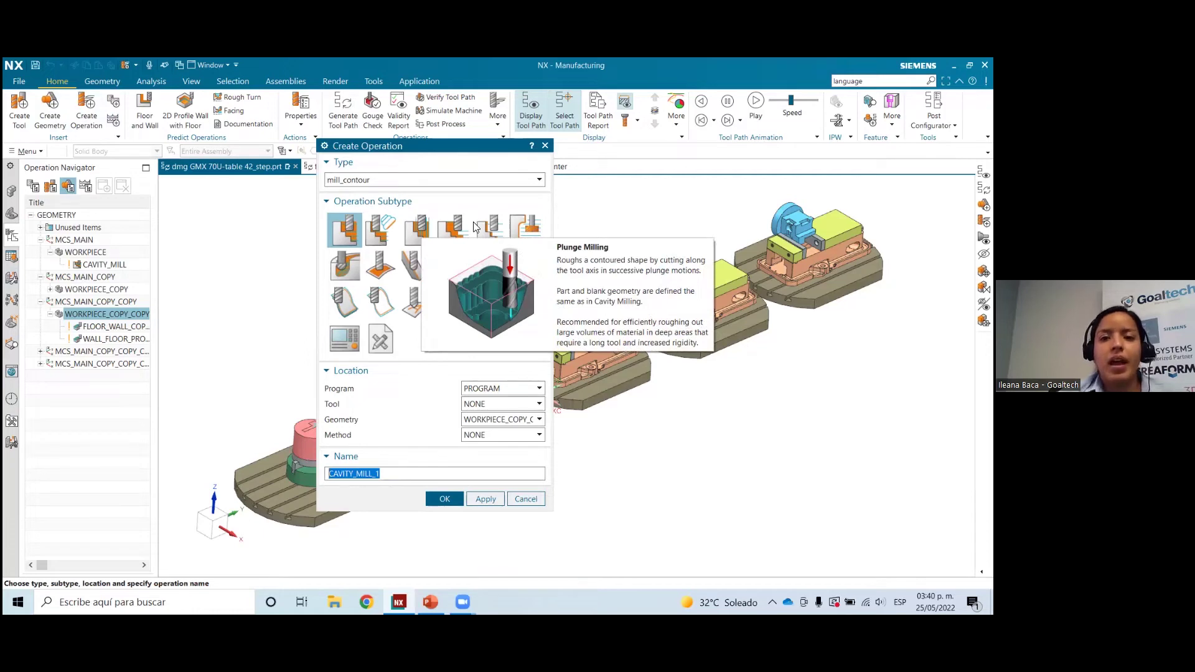
{"action": "scroll", "coordinate": [688, 257], "scroll_direction": "up", "scroll_amount": 2}
{"action": "scroll", "coordinate": [633, 325], "scroll_direction": "up", "scroll_amount": 4}
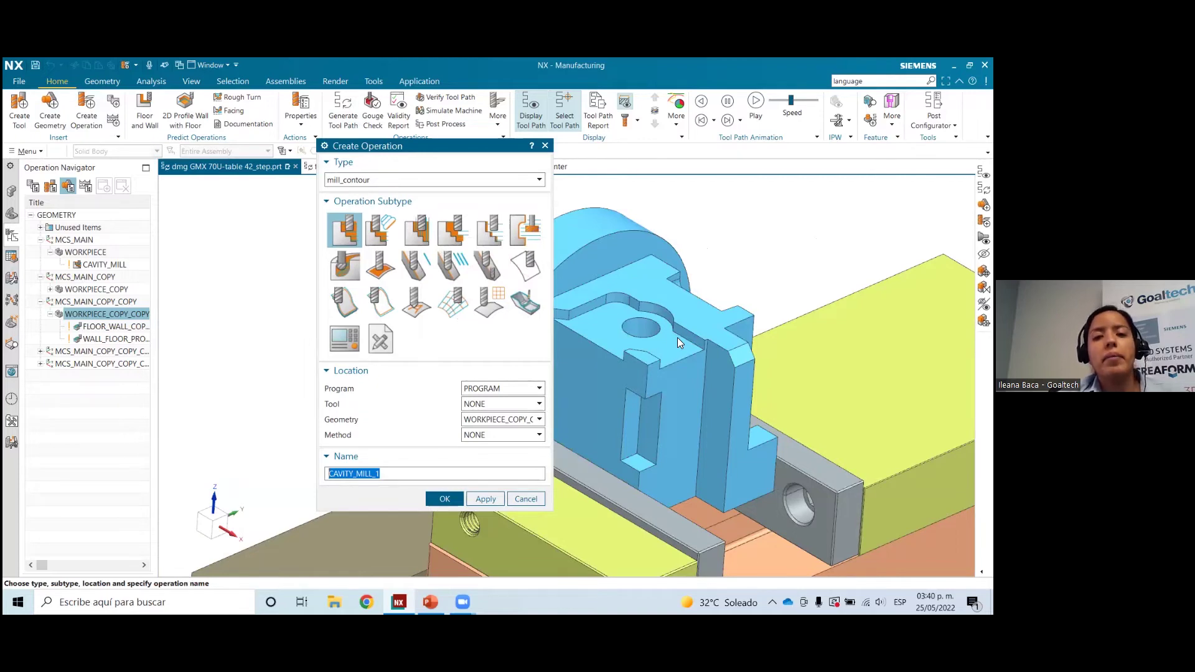
{"action": "scroll", "coordinate": [672, 336], "scroll_direction": "down", "scroll_amount": 3}
{"action": "middle_click_drag", "start_coordinate": [656, 337], "coordinate": [654, 348]}
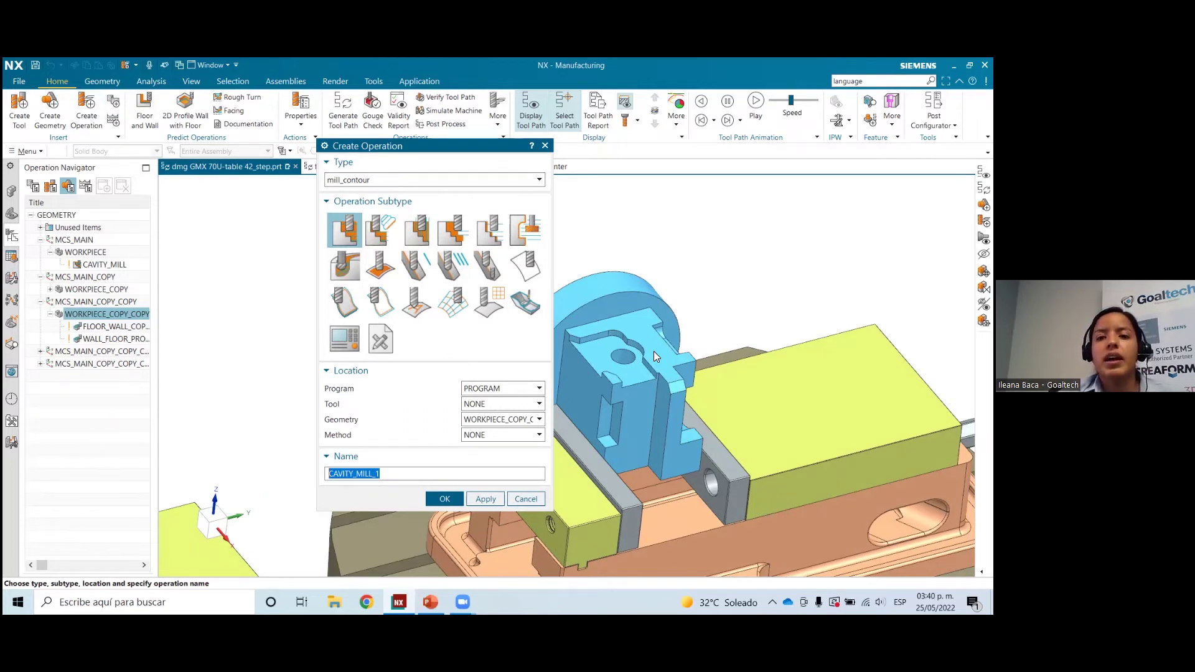
{"action": "scroll", "coordinate": [708, 342], "scroll_direction": "down", "scroll_amount": 5}
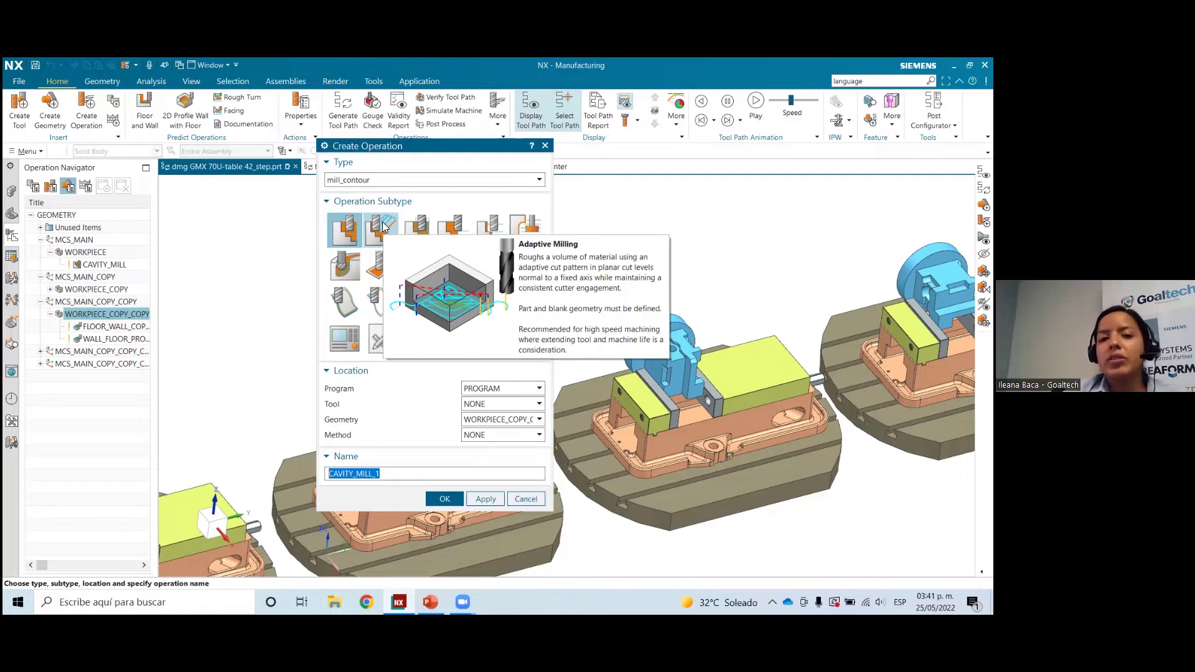
Choose the Adaptive Milling subtype for the new operation, with program PROGRAM and tool MILL (Milling Tool-5 Parameters)
{"action": "left_click", "coordinate": [382, 228]}
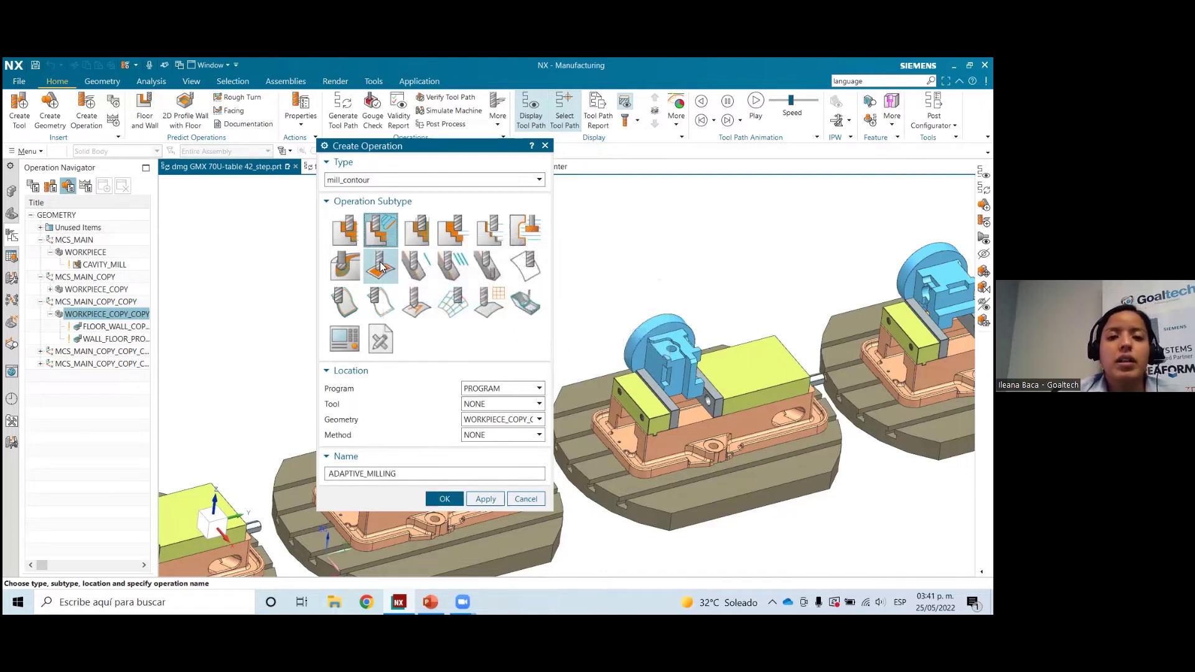
{"action": "left_click", "coordinate": [484, 388]}
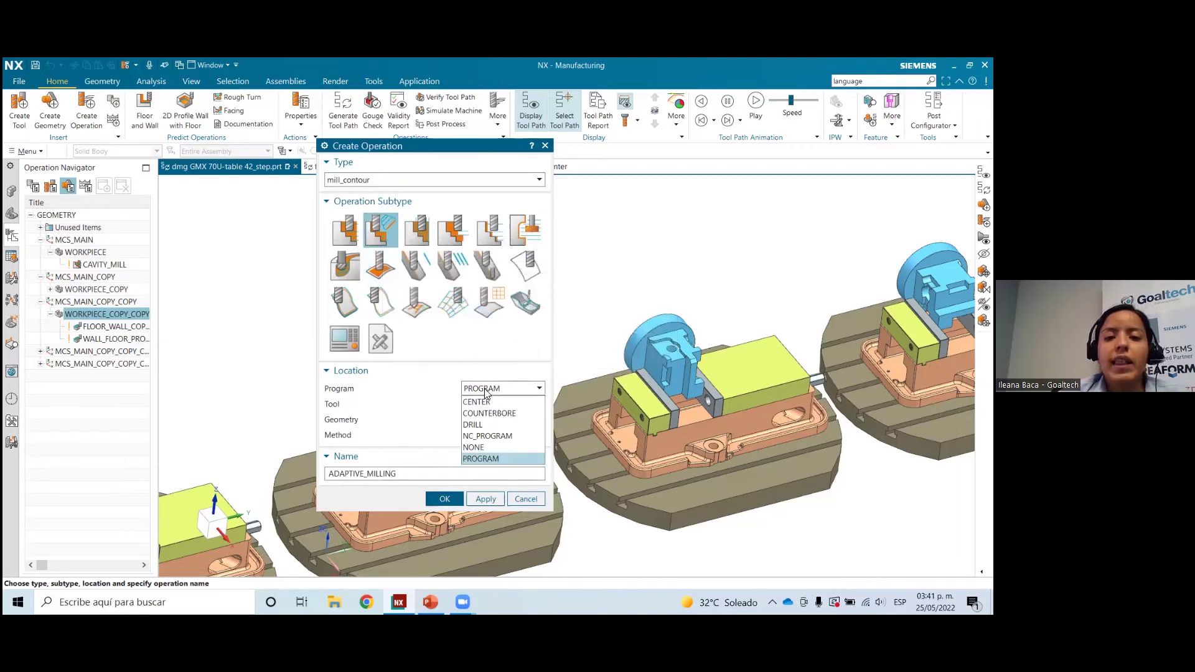
{"action": "left_click", "coordinate": [498, 456]}
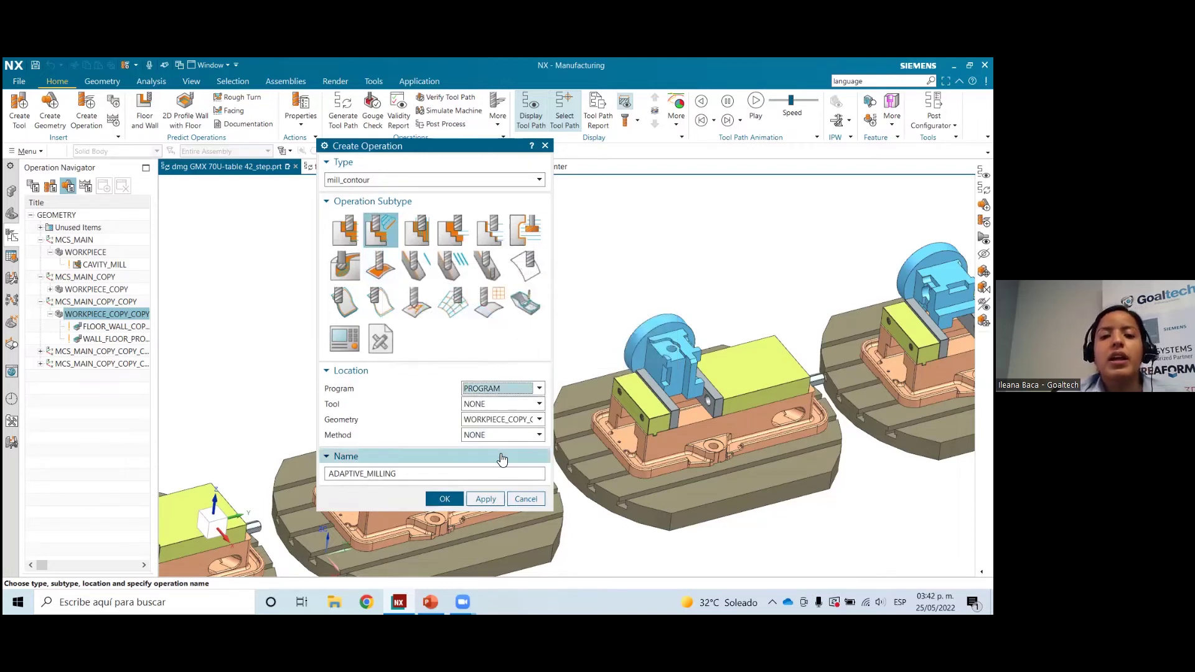
{"action": "left_click", "coordinate": [500, 405]}
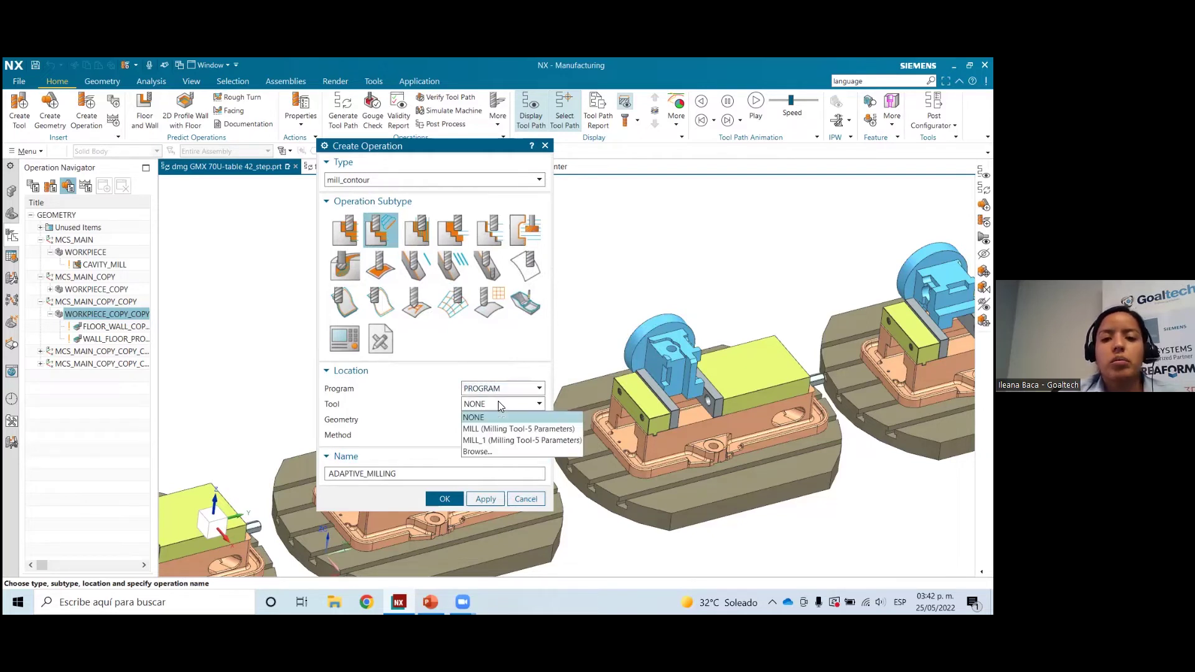
{"action": "left_click", "coordinate": [514, 429]}
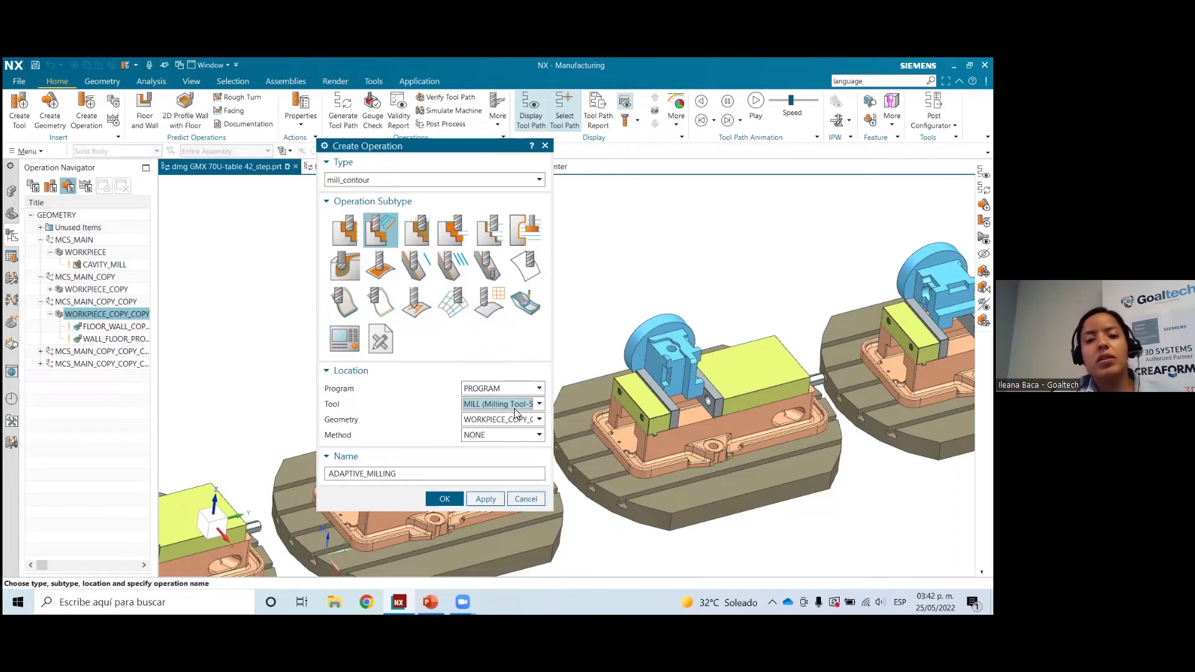
{"action": "left_click", "coordinate": [516, 406]}
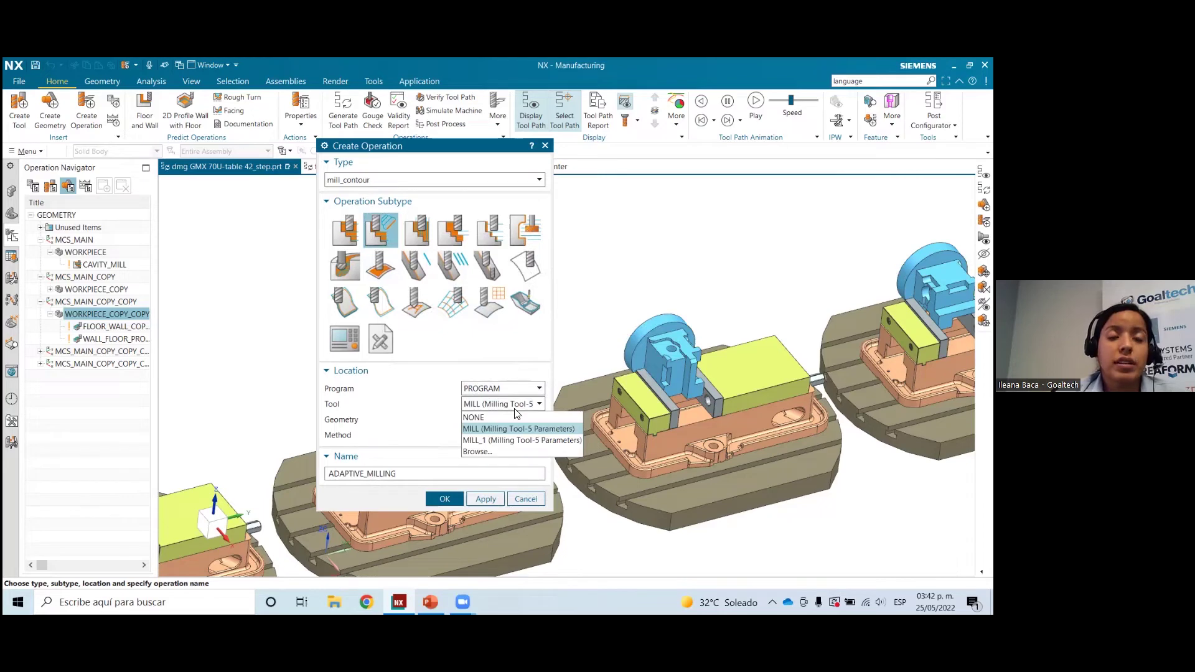
{"action": "left_click", "coordinate": [520, 428]}
Assign the WORKPIECE geometry and MILL_ROUGH method to the Adaptive Milling operation and create it
{"action": "left_click", "coordinate": [520, 420]}
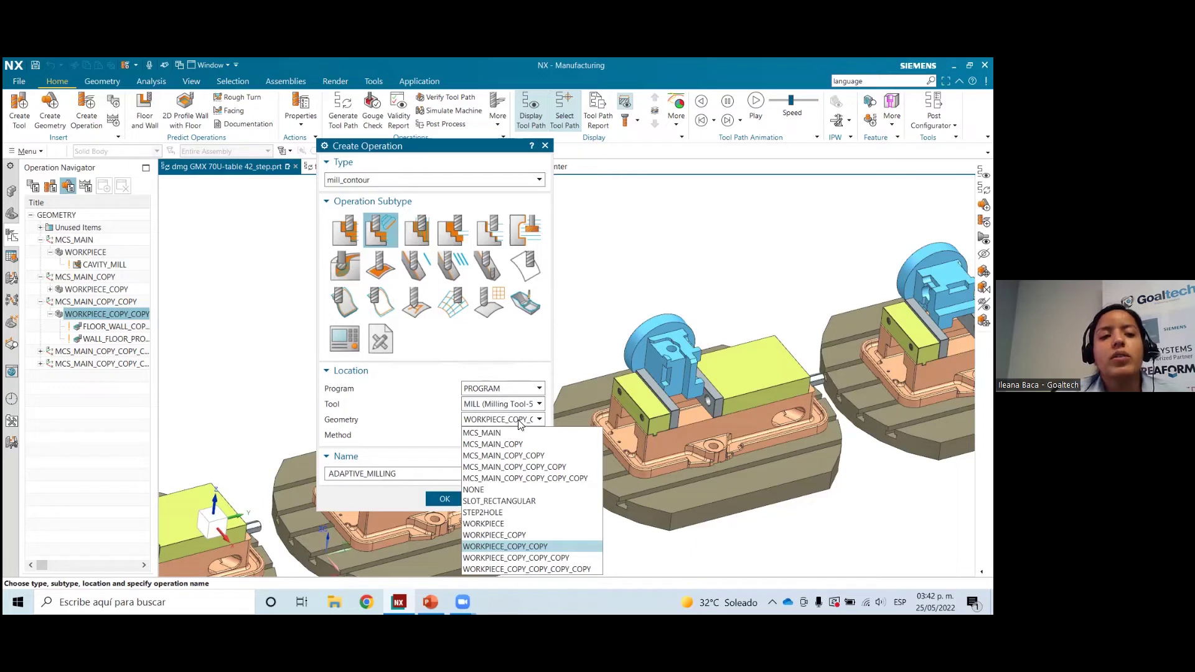
{"action": "left_click", "coordinate": [517, 525]}
{"action": "left_click", "coordinate": [477, 436]}
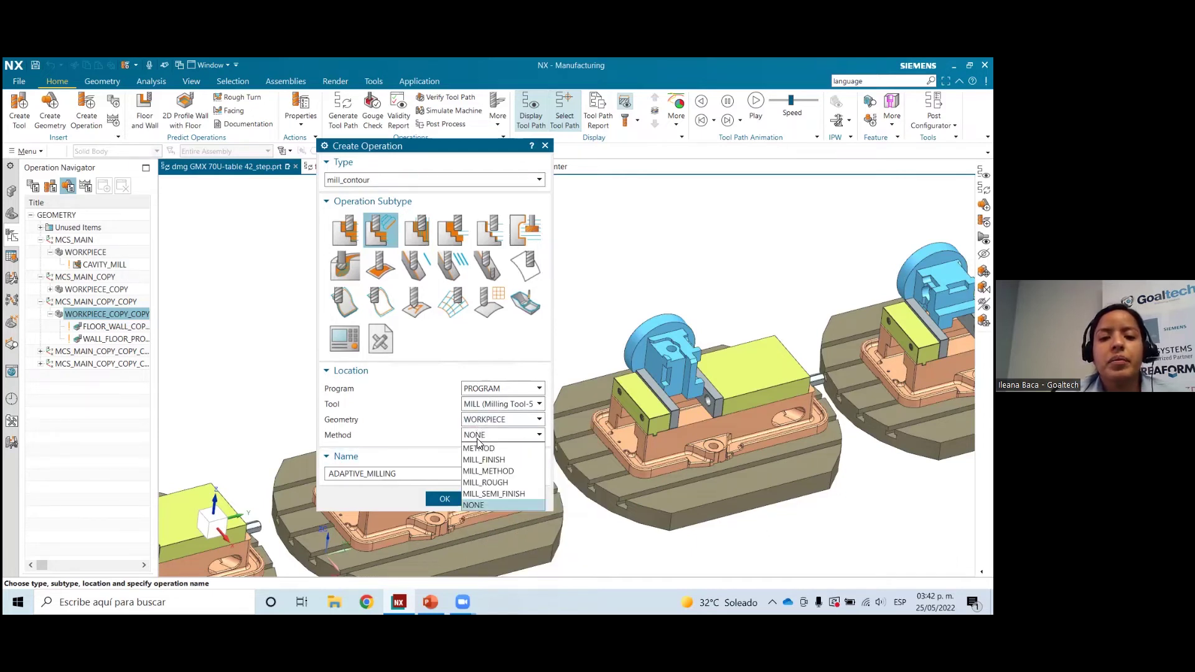
{"action": "left_click", "coordinate": [486, 483]}
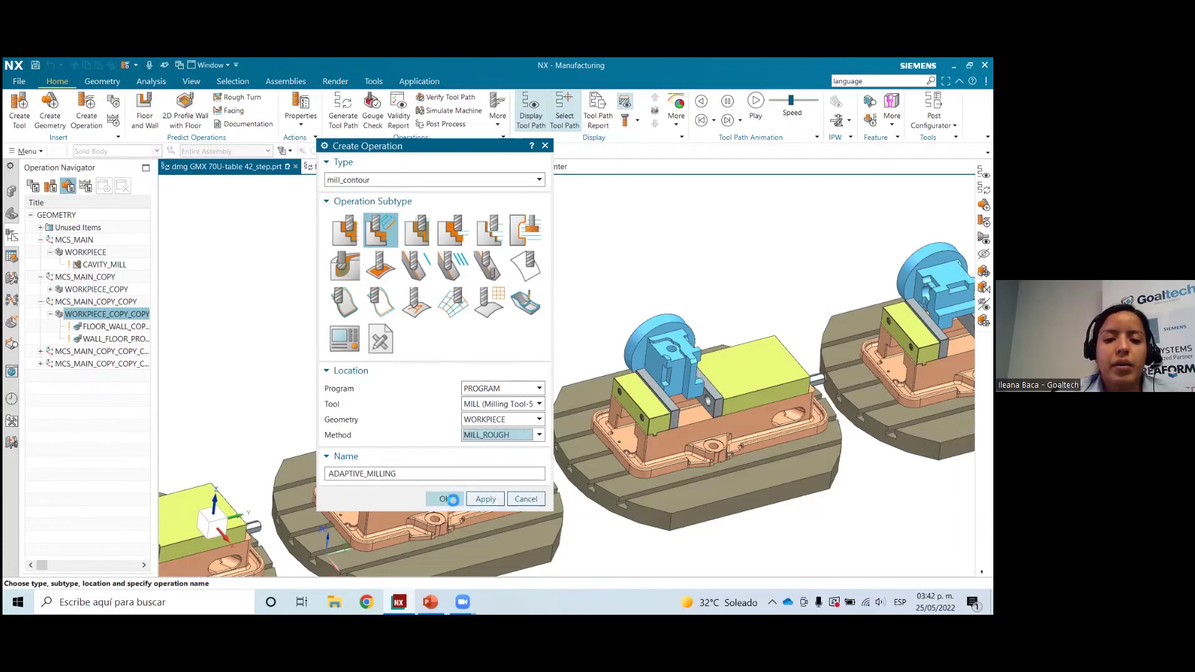
{"action": "left_click", "coordinate": [444, 499]}
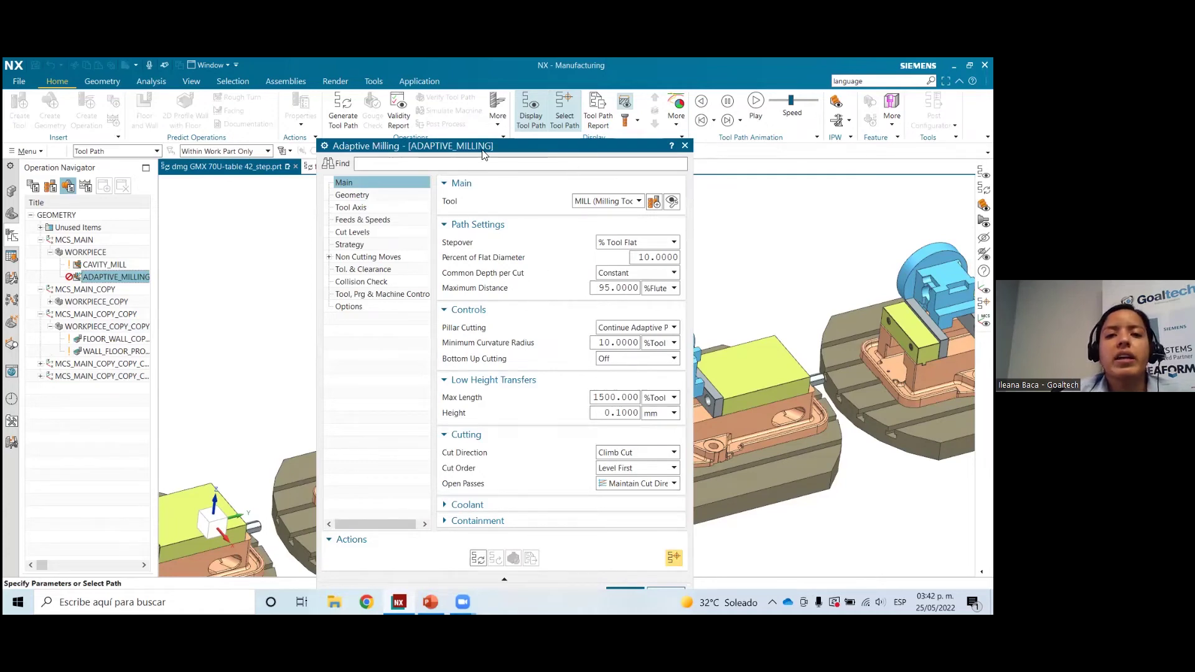
Review the main and geometry settings of the Adaptive Milling operation and close it without accepting
{"action": "left_click_drag", "start_coordinate": [484, 154], "coordinate": [303, 121]}
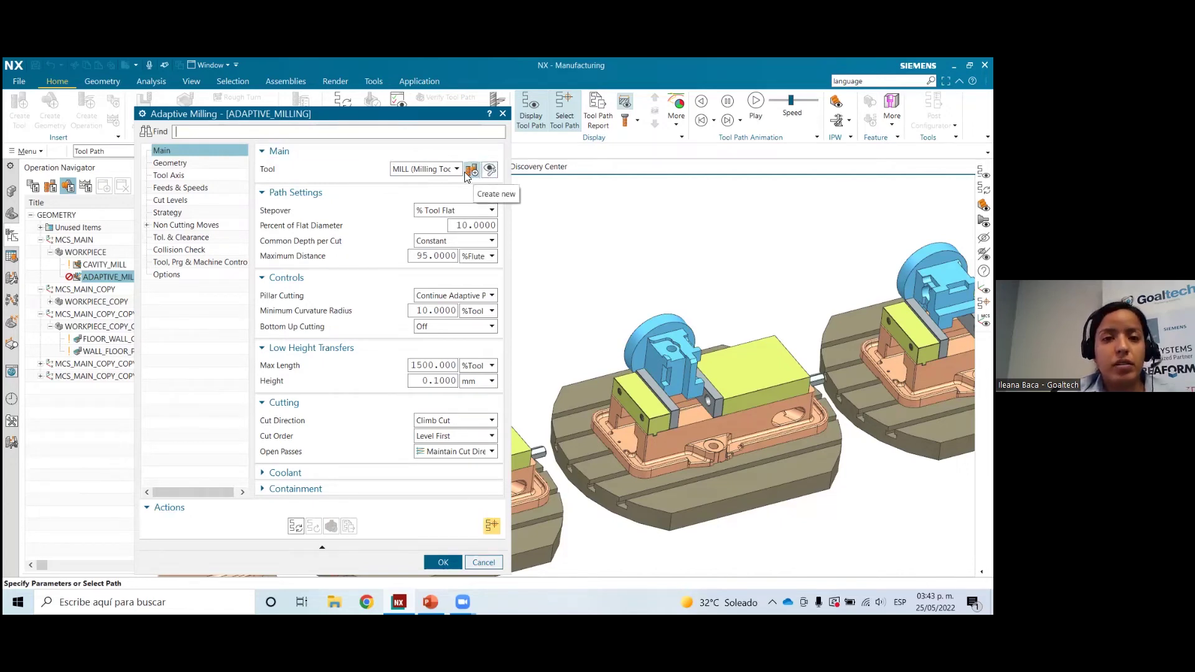
{"action": "left_click", "coordinate": [168, 163]}
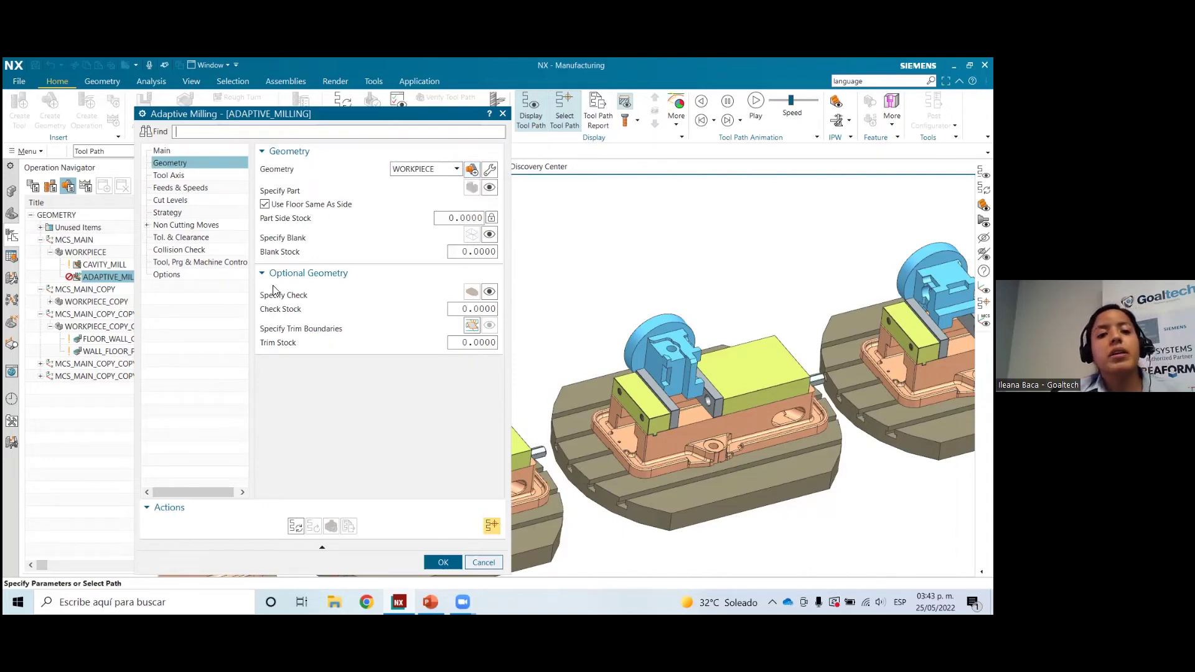
{"action": "left_click", "coordinate": [501, 115]}
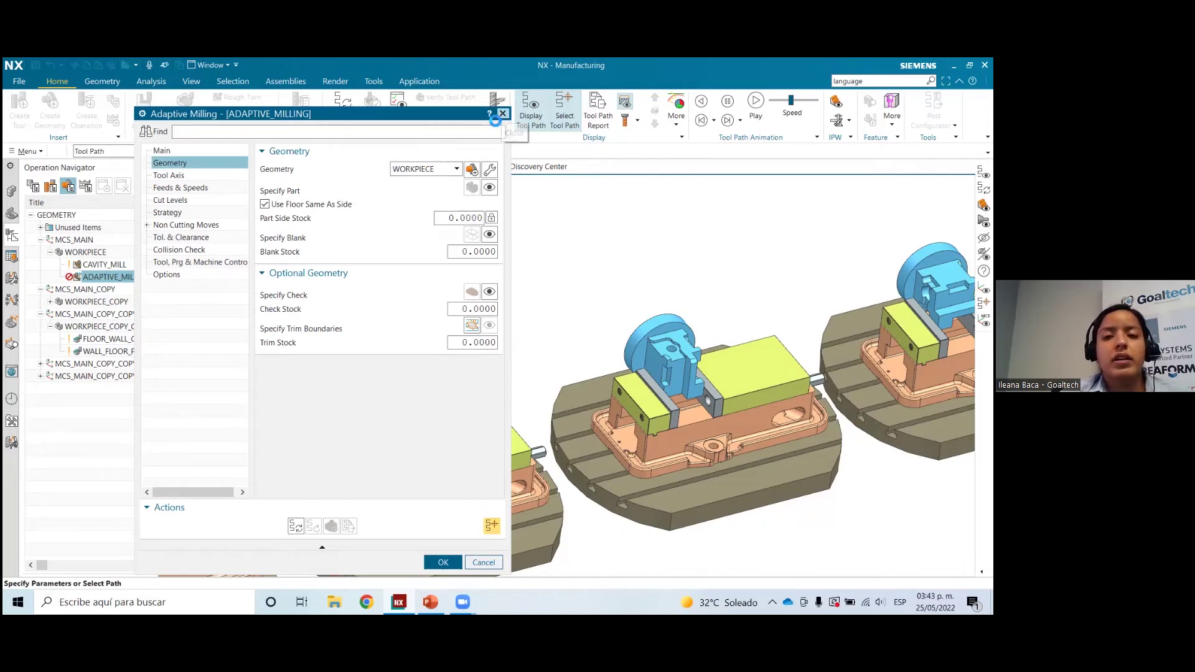
Open the CAVITY_MILL operation under WORKPIECE for editing, examine its path around the cylindrical stock, and generate the tool path again
{"action": "scroll", "coordinate": [317, 382], "scroll_direction": "down", "scroll_amount": 8}
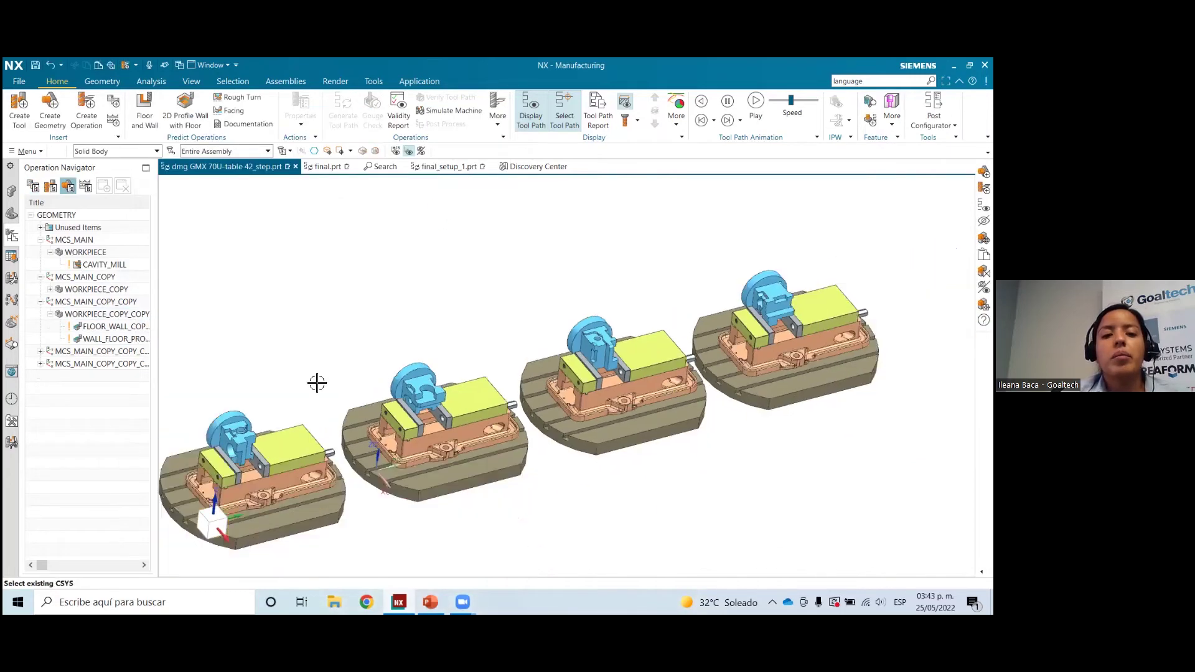
{"action": "scroll", "coordinate": [336, 386], "scroll_direction": "up", "scroll_amount": 6}
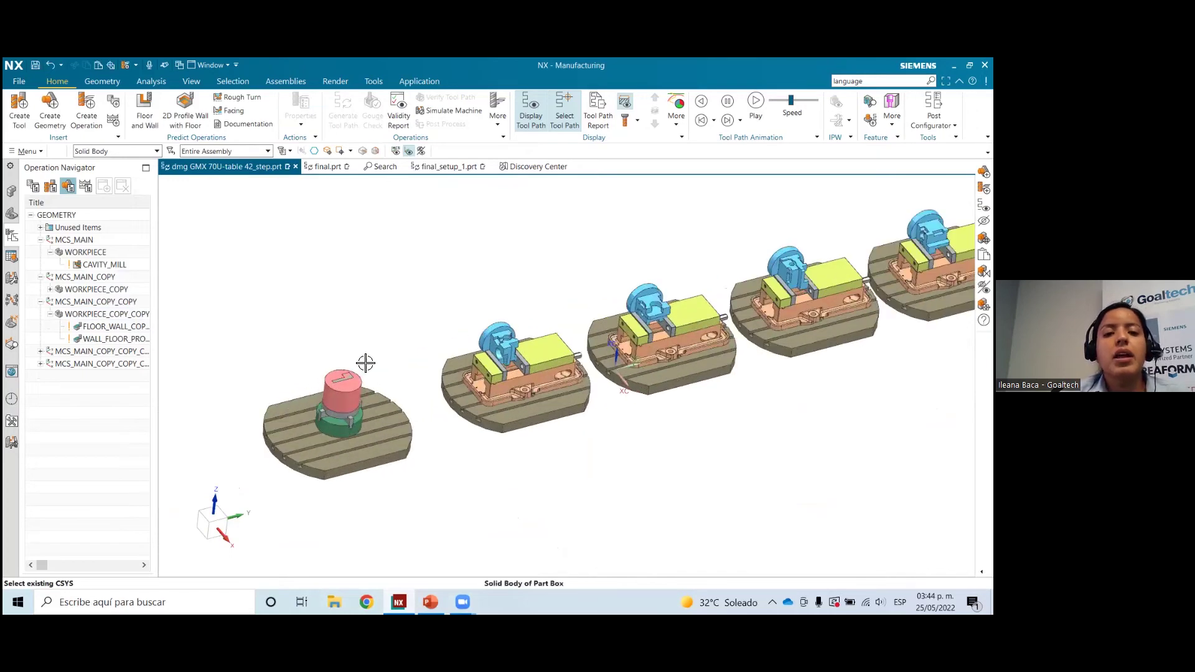
{"action": "left_click", "coordinate": [113, 267]}
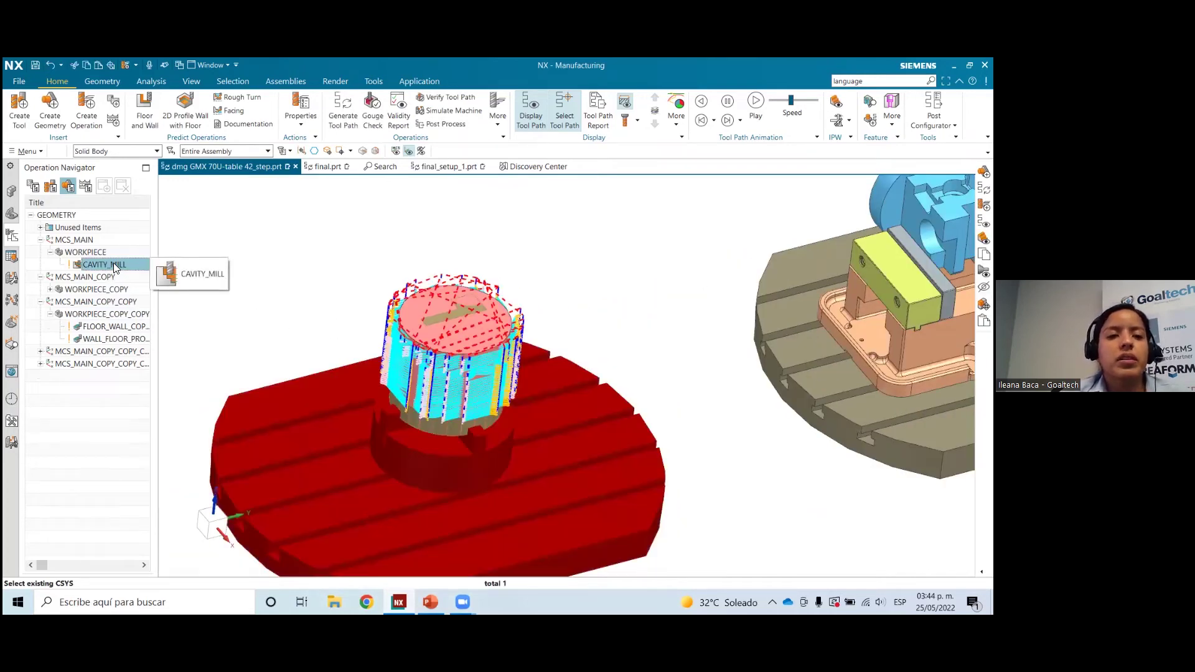
{"action": "double_click", "coordinate": [112, 265]}
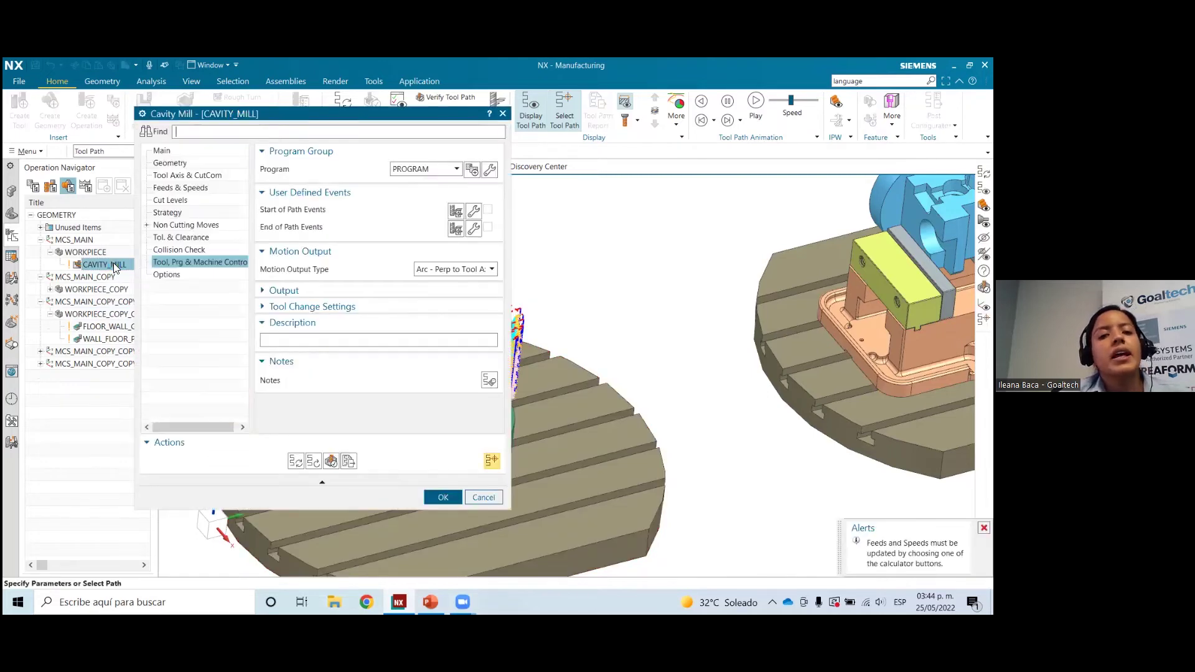
{"action": "scroll", "coordinate": [689, 305], "scroll_direction": "down", "scroll_amount": 5}
{"action": "scroll", "coordinate": [560, 335], "scroll_direction": "up", "scroll_amount": 8}
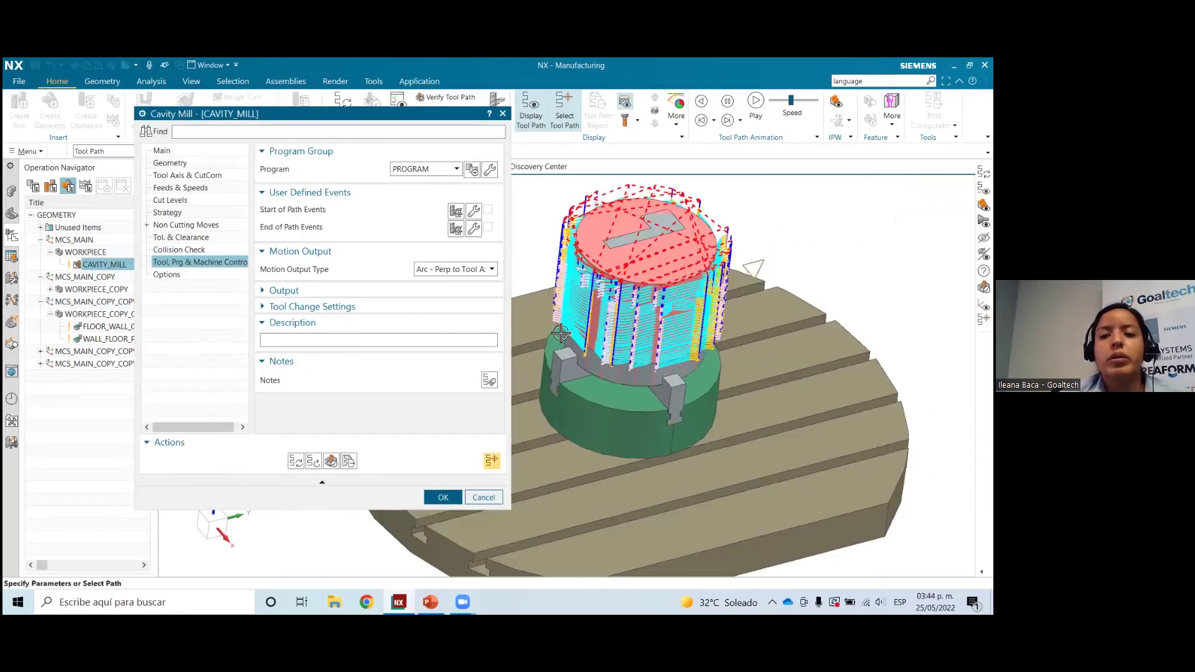
{"action": "scroll", "coordinate": [560, 334], "scroll_direction": "down", "scroll_amount": 1}
{"action": "scroll", "coordinate": [573, 208], "scroll_direction": "down", "scroll_amount": 1}
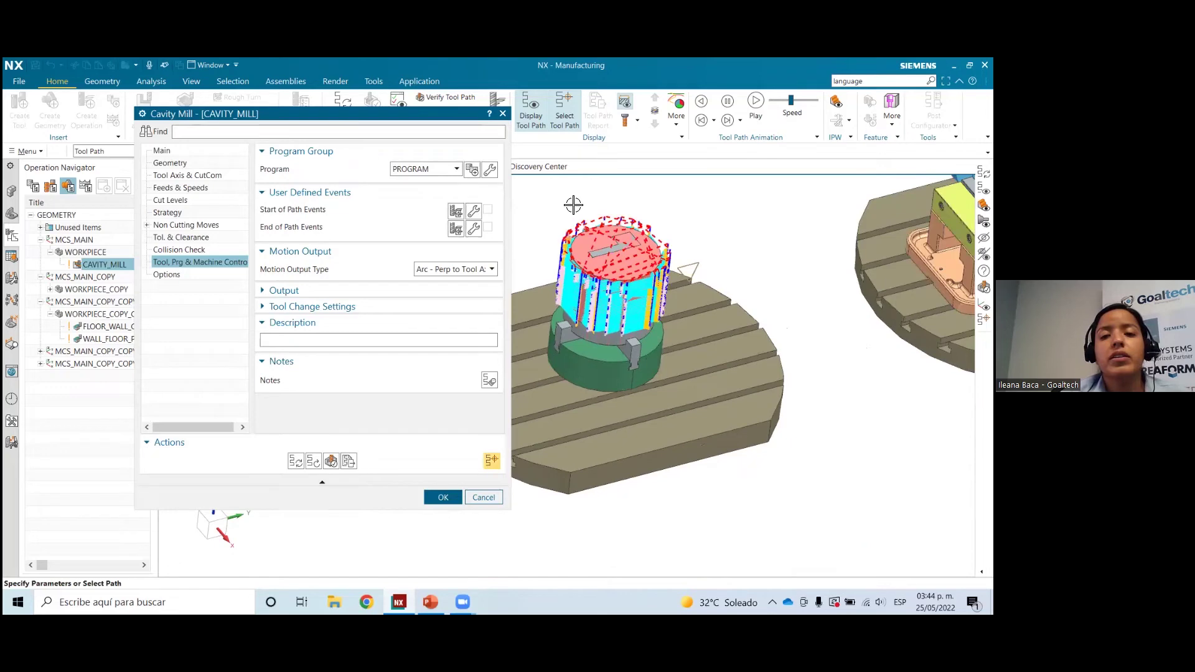
{"action": "scroll", "coordinate": [576, 196], "scroll_direction": "up", "scroll_amount": 2}
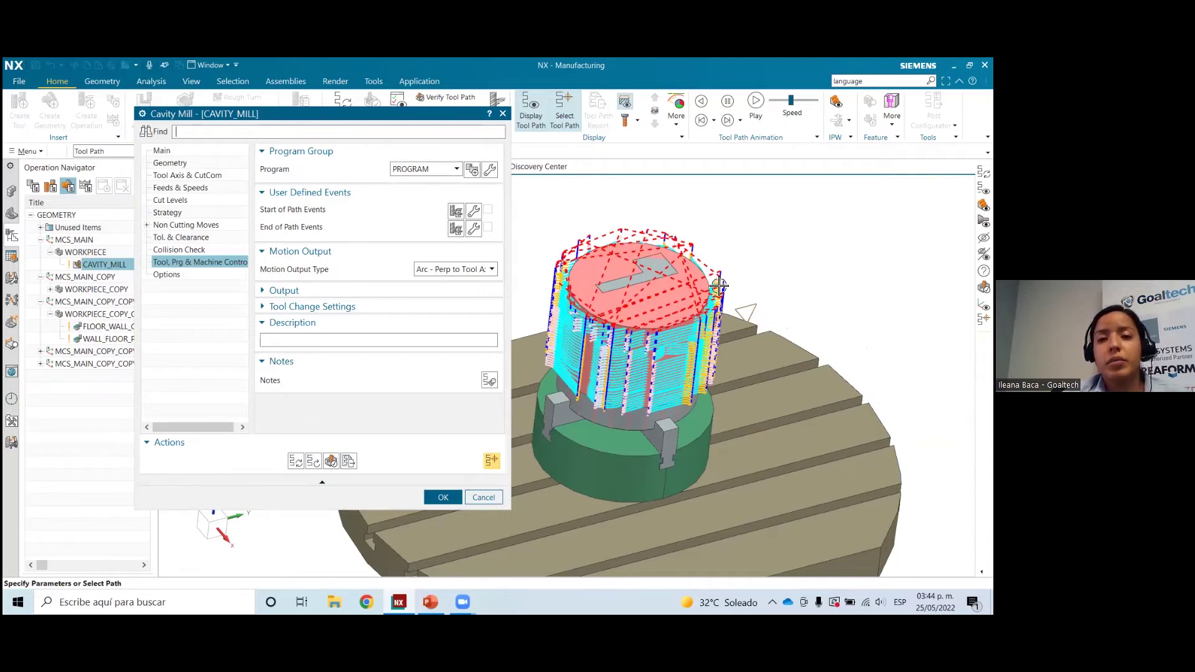
{"action": "left_click", "coordinate": [295, 461]}
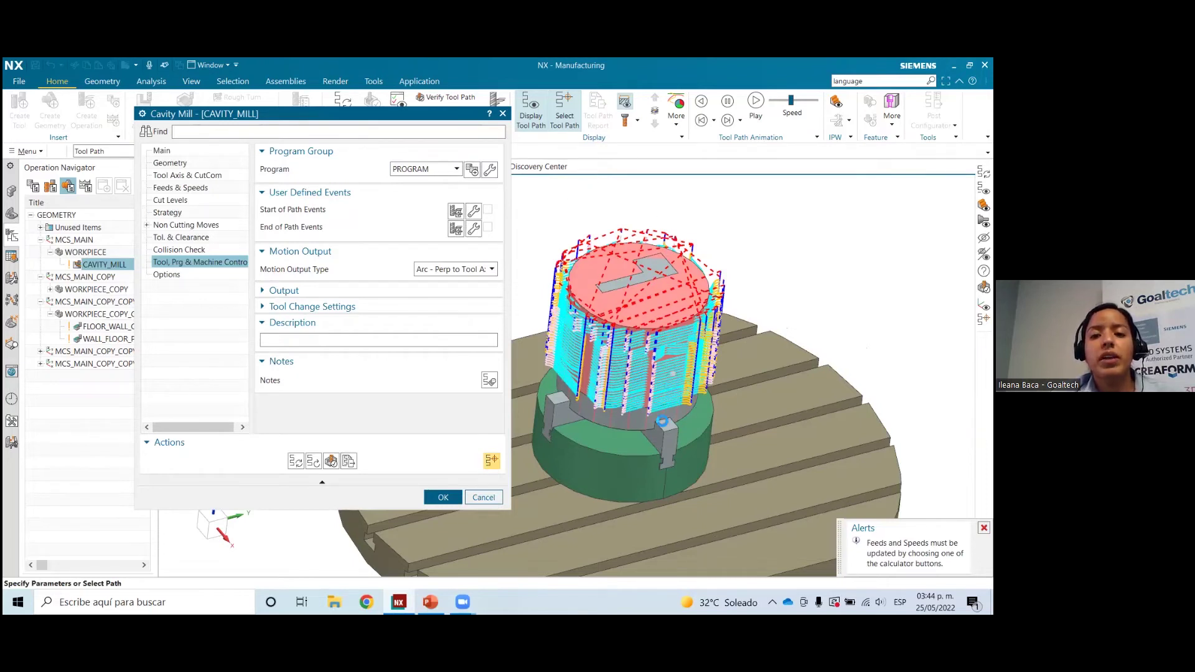
Inspect the tool at several points along the Cavity Mill path around the cylindrical stock and accept the operation
{"action": "left_click", "coordinate": [677, 367]}
{"action": "left_click", "coordinate": [671, 373]}
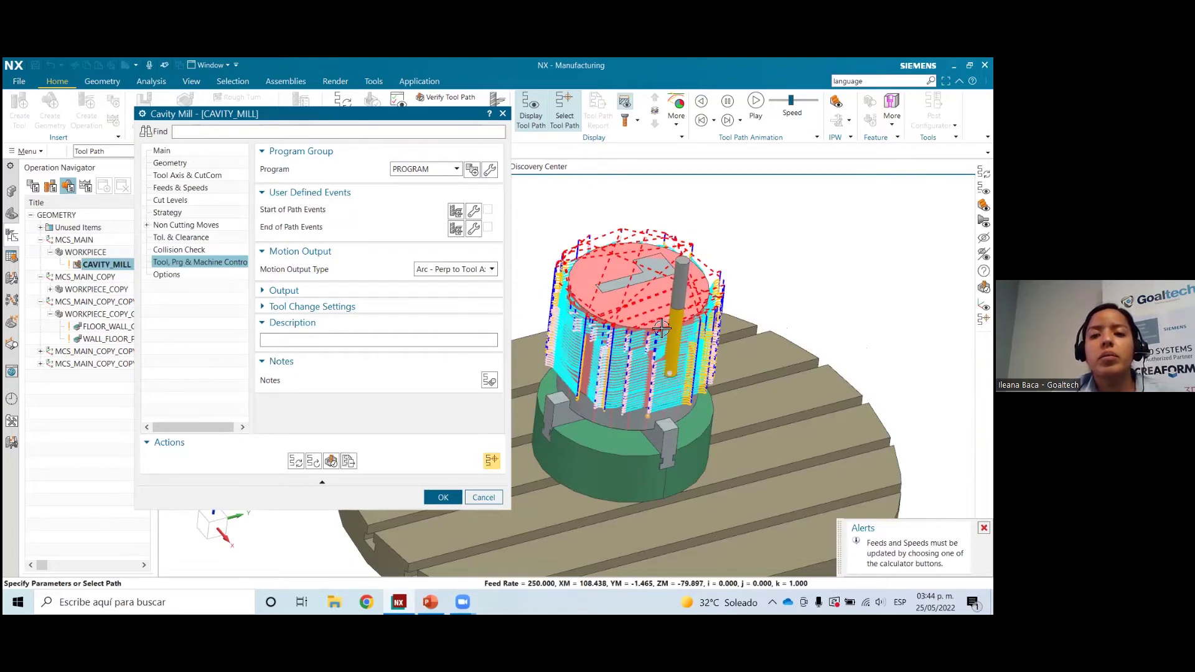
{"action": "left_click", "coordinate": [665, 364]}
{"action": "left_click", "coordinate": [663, 376]}
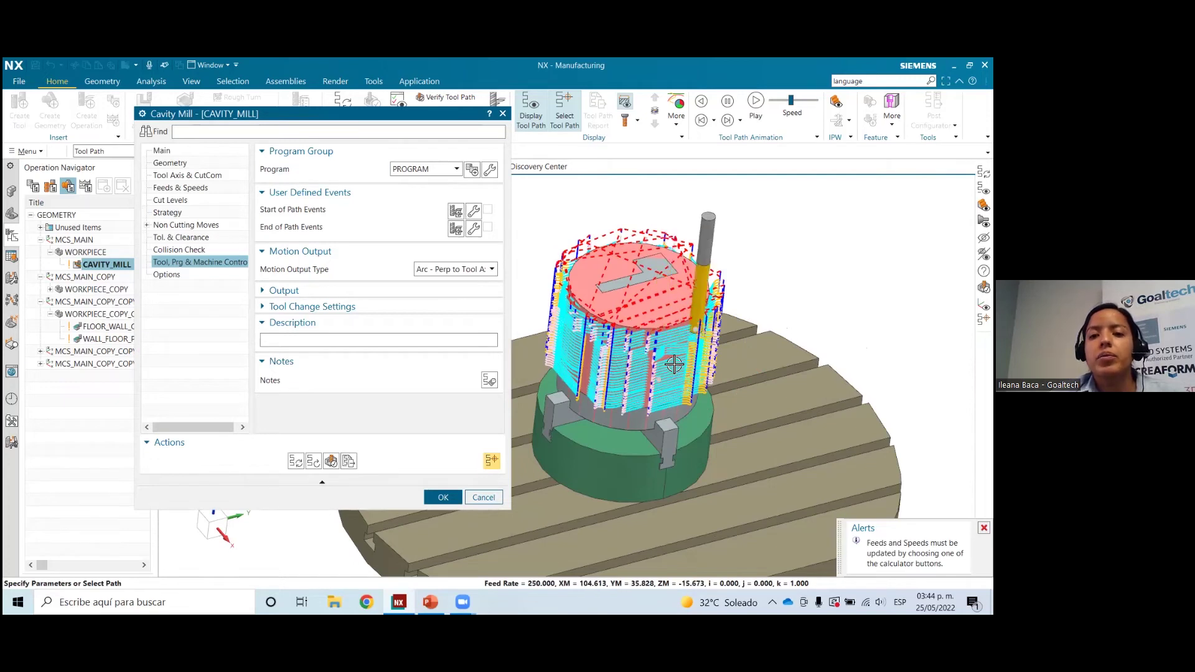
{"action": "left_click", "coordinate": [675, 364]}
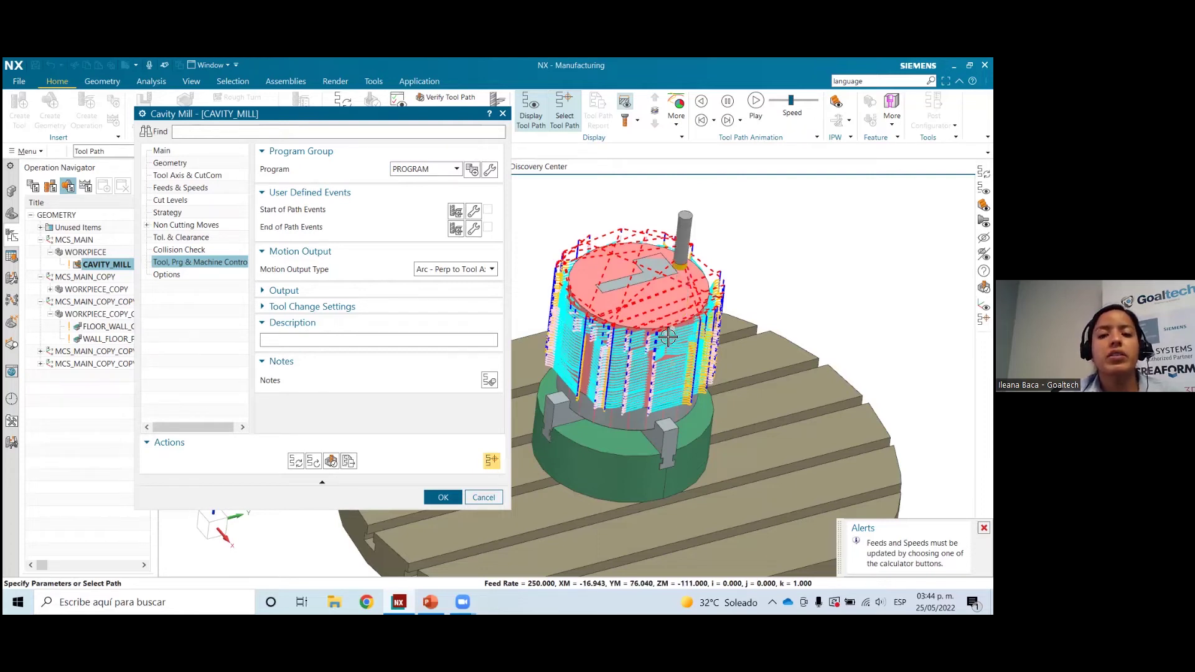
{"action": "scroll", "coordinate": [673, 331], "scroll_direction": "down", "scroll_amount": 2}
{"action": "scroll", "coordinate": [673, 331], "scroll_direction": "up", "scroll_amount": 5}
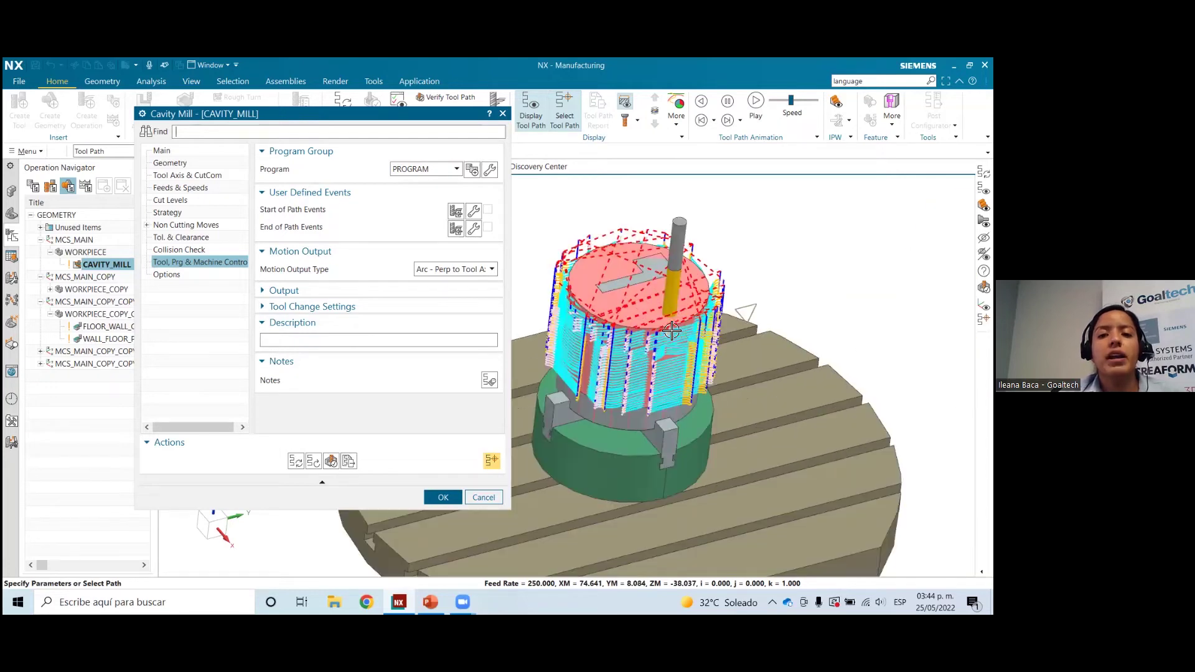
{"action": "middle_click_drag", "start_coordinate": [670, 307], "coordinate": [680, 327]}
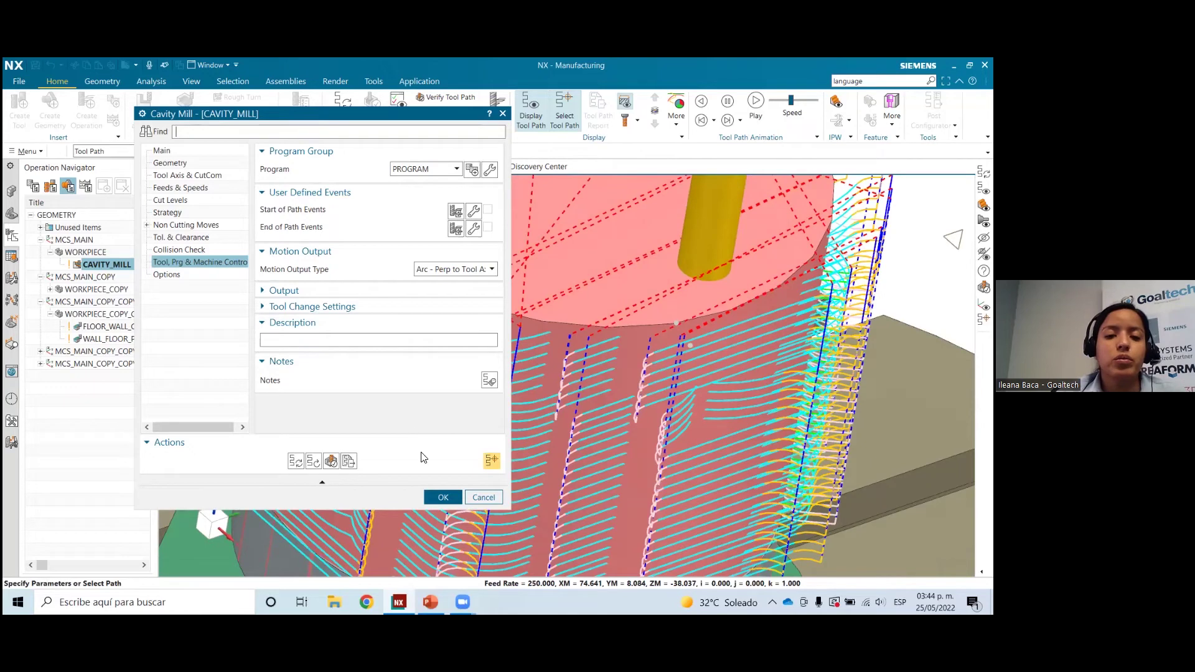
{"action": "left_click", "coordinate": [445, 497]}
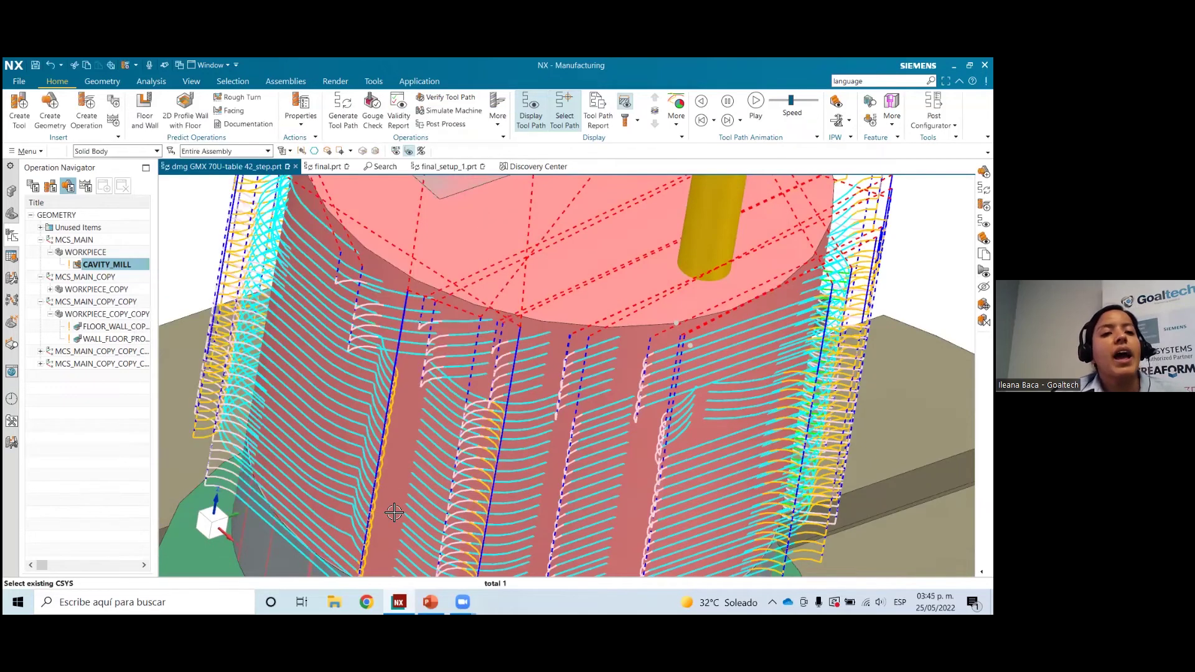
{"action": "scroll", "coordinate": [395, 512], "scroll_direction": "down", "scroll_amount": 5}
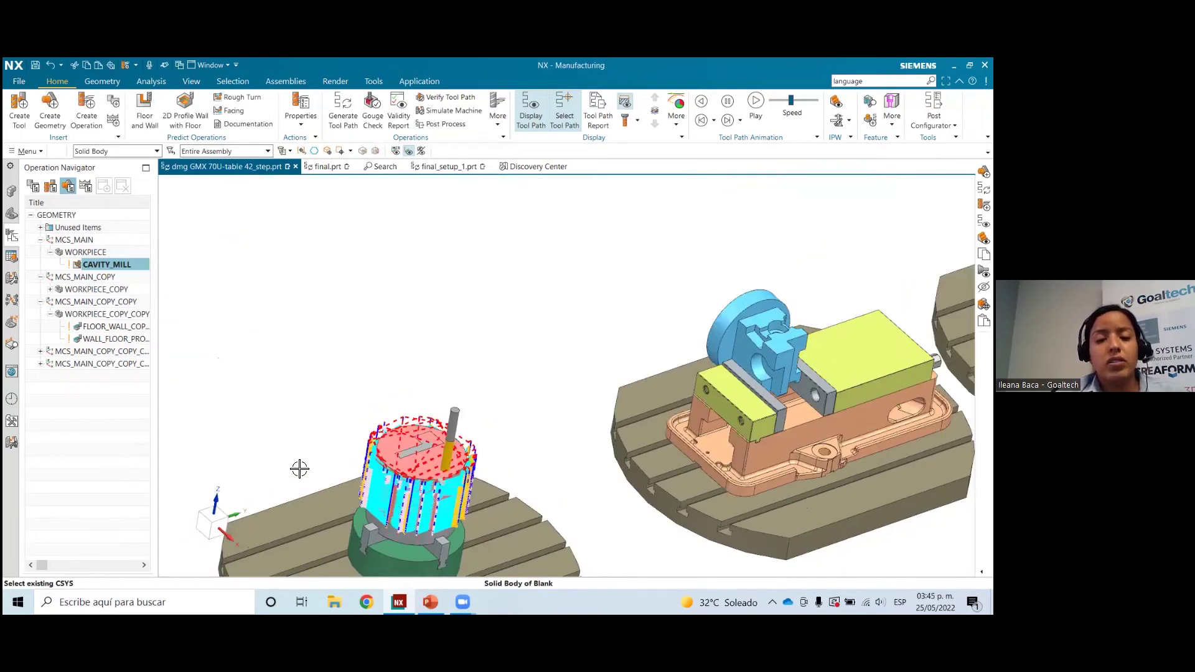
Collapse MCS_MAIN_COPY, switch the Operation Navigator to program order, and select the CAVITY_MILL and SETUP entries in turn
{"action": "left_click", "coordinate": [40, 277]}
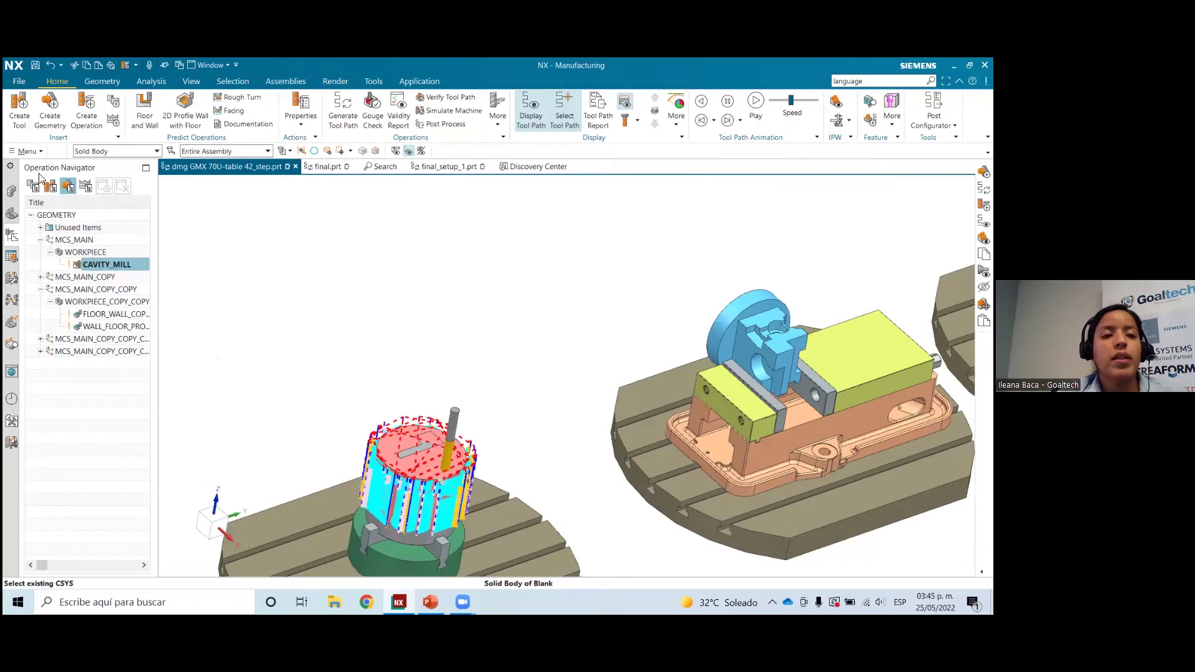
{"action": "left_click", "coordinate": [35, 187]}
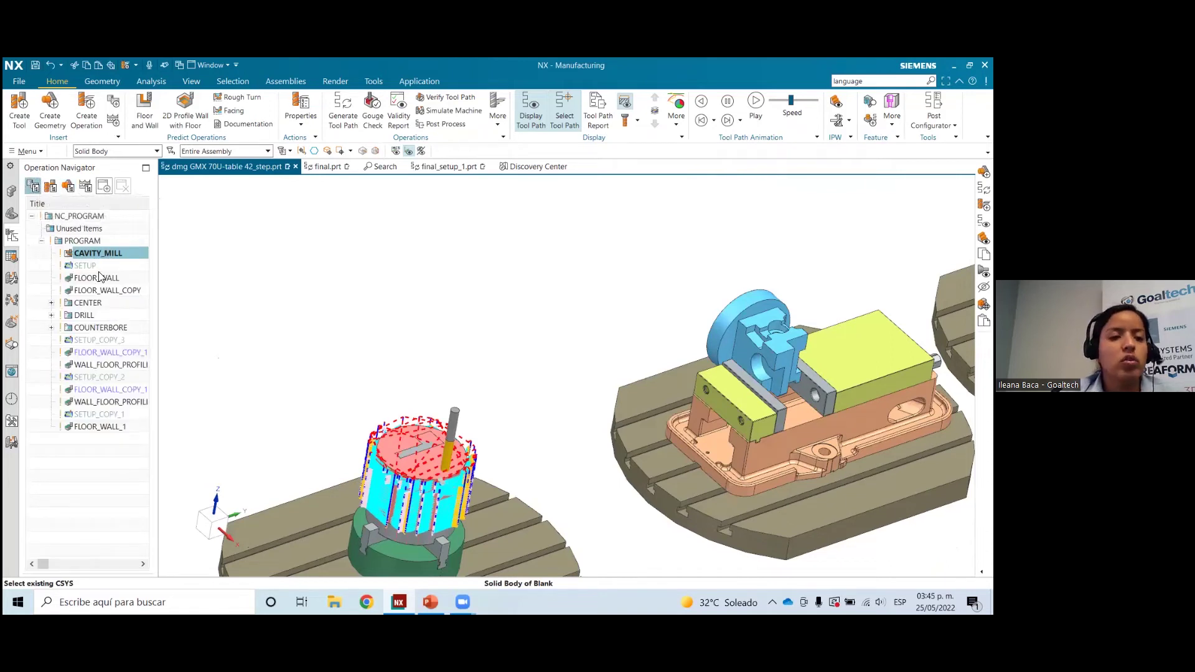
{"action": "left_click", "coordinate": [116, 253]}
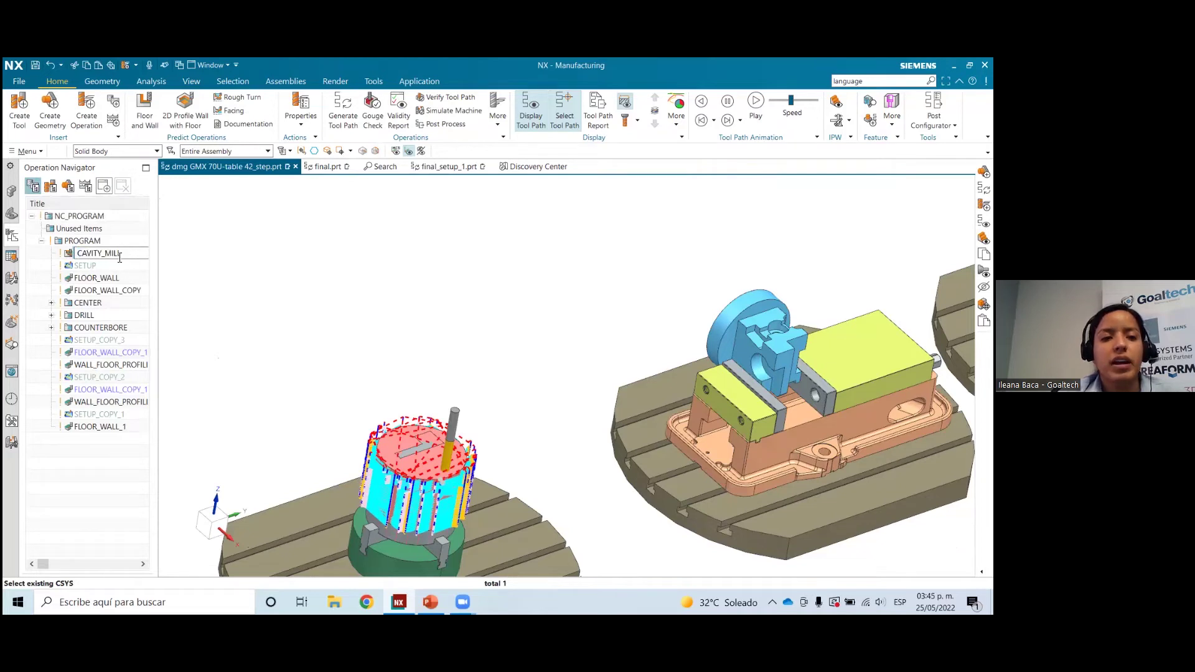
{"action": "left_click", "coordinate": [92, 265]}
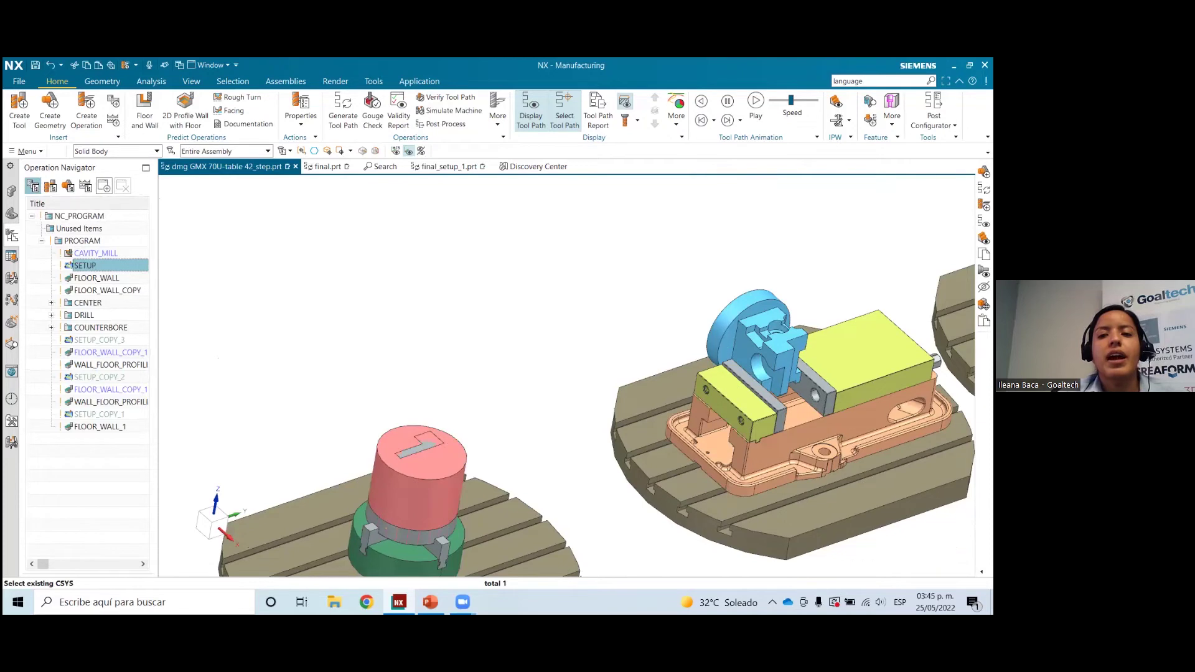
Examine the FLOOR_WALL and FLOOR_WALL_COPY tool paths on the part held in the vise
{"action": "left_click", "coordinate": [98, 278]}
{"action": "scroll", "coordinate": [734, 341], "scroll_direction": "up", "scroll_amount": 5}
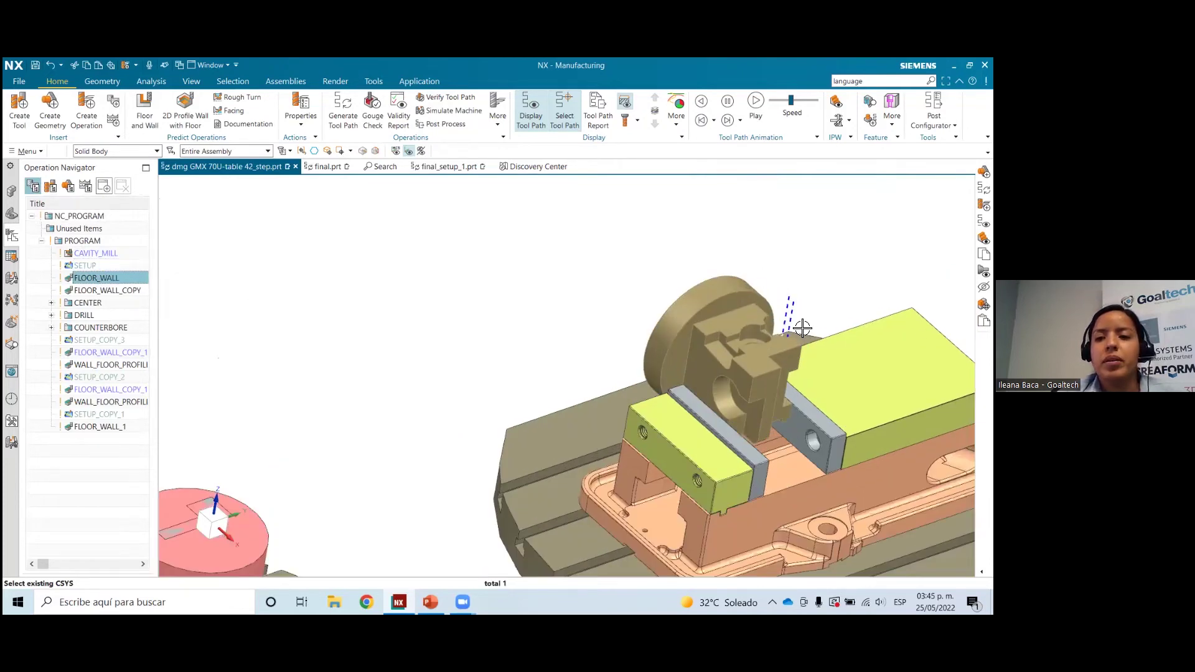
{"action": "middle_click_drag", "start_coordinate": [734, 342], "coordinate": [685, 404]}
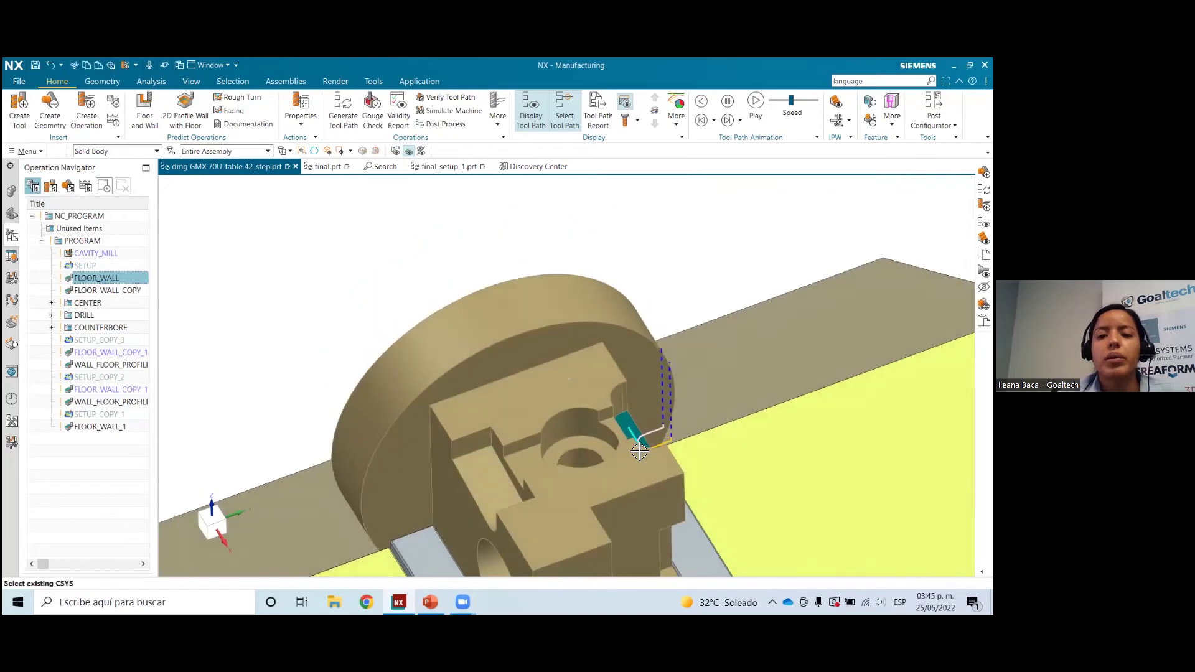
{"action": "left_click", "coordinate": [108, 292]}
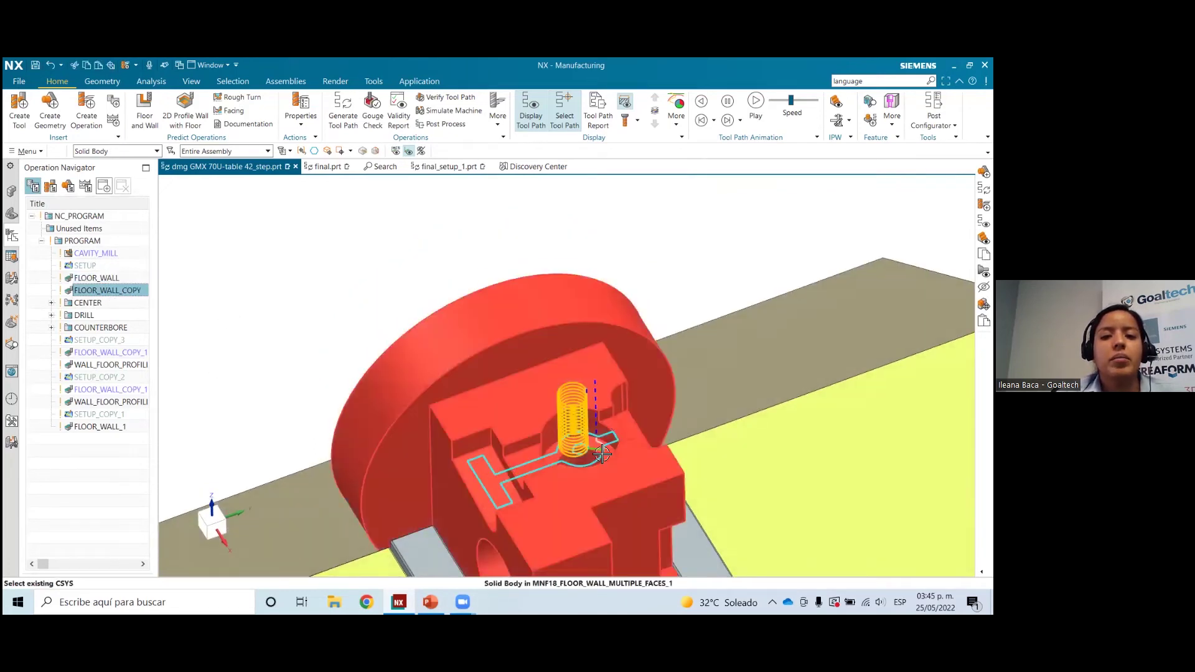
Look through the CENTER, DRILL and COUNTERBORE groups and expand CENTER to review its spot drilling operations
{"action": "left_click", "coordinate": [99, 304]}
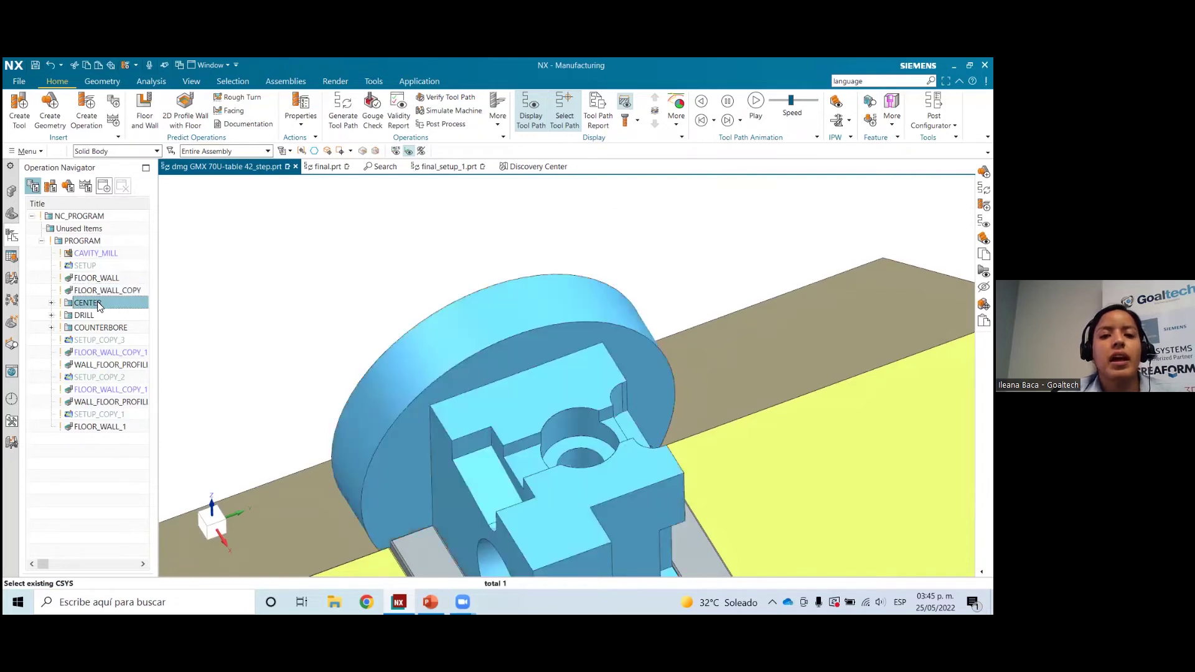
{"action": "left_click", "coordinate": [93, 316]}
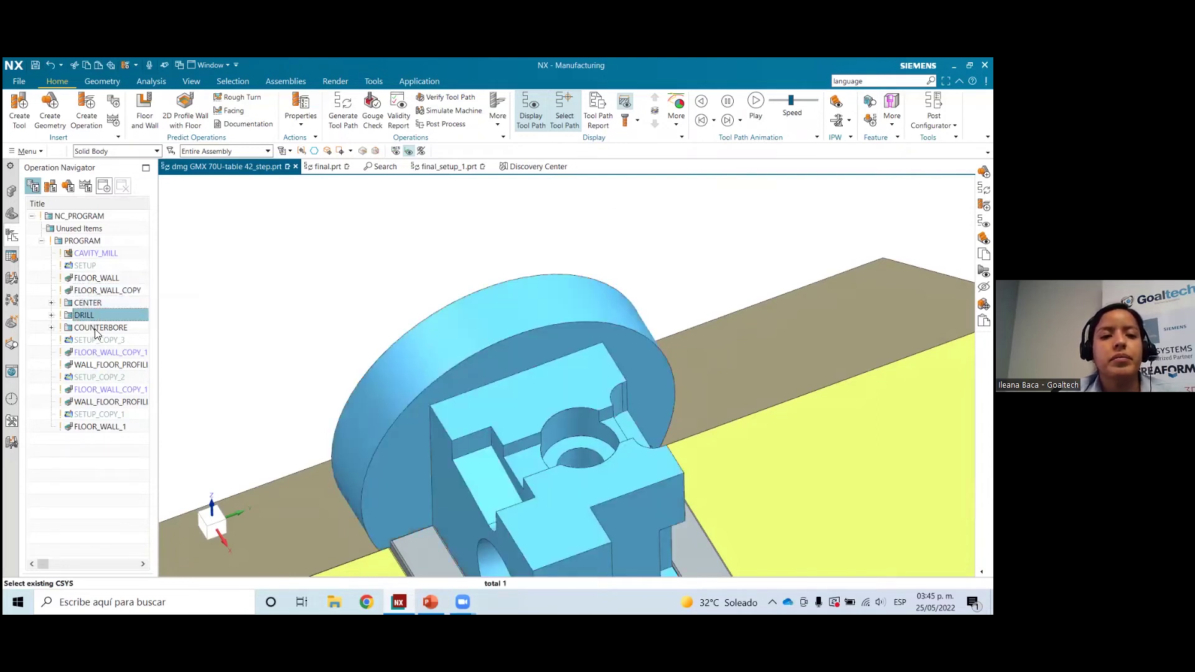
{"action": "left_click", "coordinate": [93, 327]}
{"action": "left_click", "coordinate": [53, 303]}
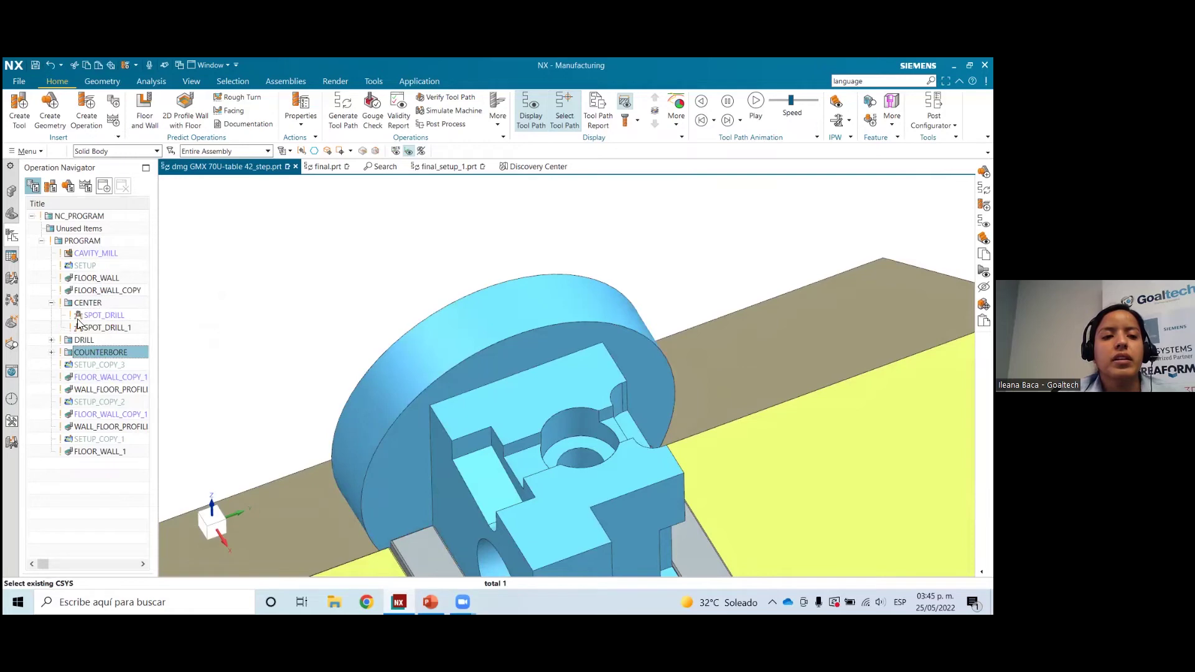
{"action": "left_click", "coordinate": [96, 328]}
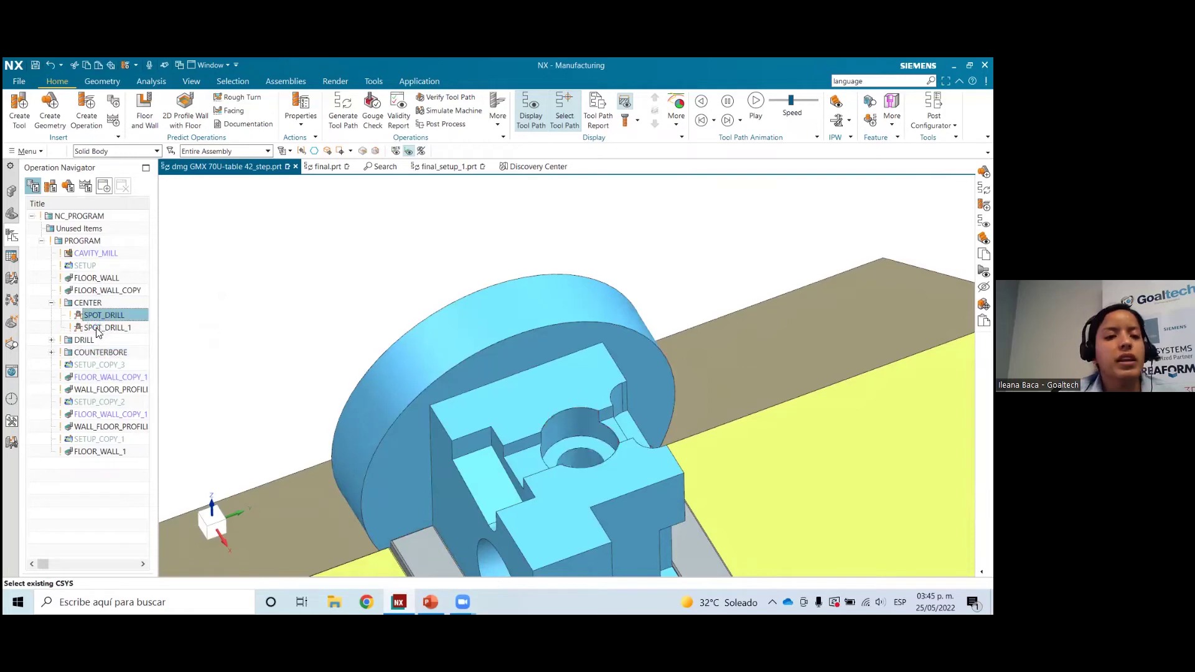
Select SETUP_COPY_3 and examine the vise setups on the row of machine tables
{"action": "left_click", "coordinate": [90, 365]}
{"action": "scroll", "coordinate": [239, 321], "scroll_direction": "up", "scroll_amount": 3}
{"action": "scroll", "coordinate": [238, 320], "scroll_direction": "up", "scroll_amount": 3}
{"action": "middle_click_drag", "start_coordinate": [239, 320], "coordinate": [479, 267]}
{"action": "scroll", "coordinate": [479, 268], "scroll_direction": "down", "scroll_amount": 3}
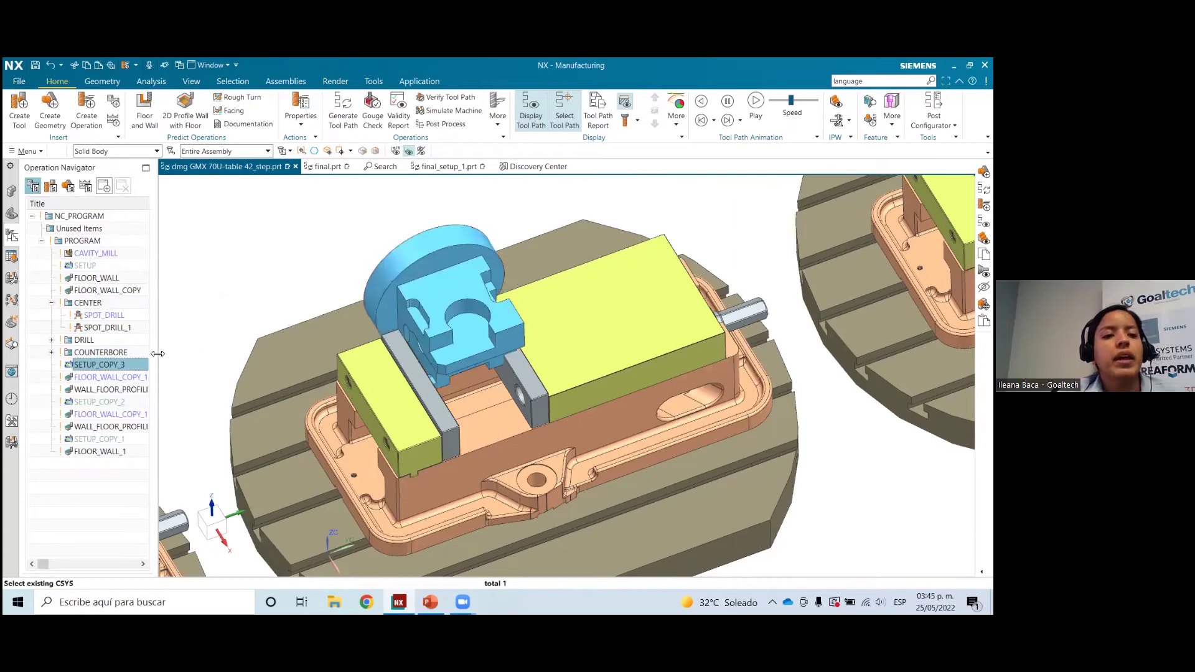
{"action": "scroll", "coordinate": [373, 398], "scroll_direction": "up", "scroll_amount": 4}
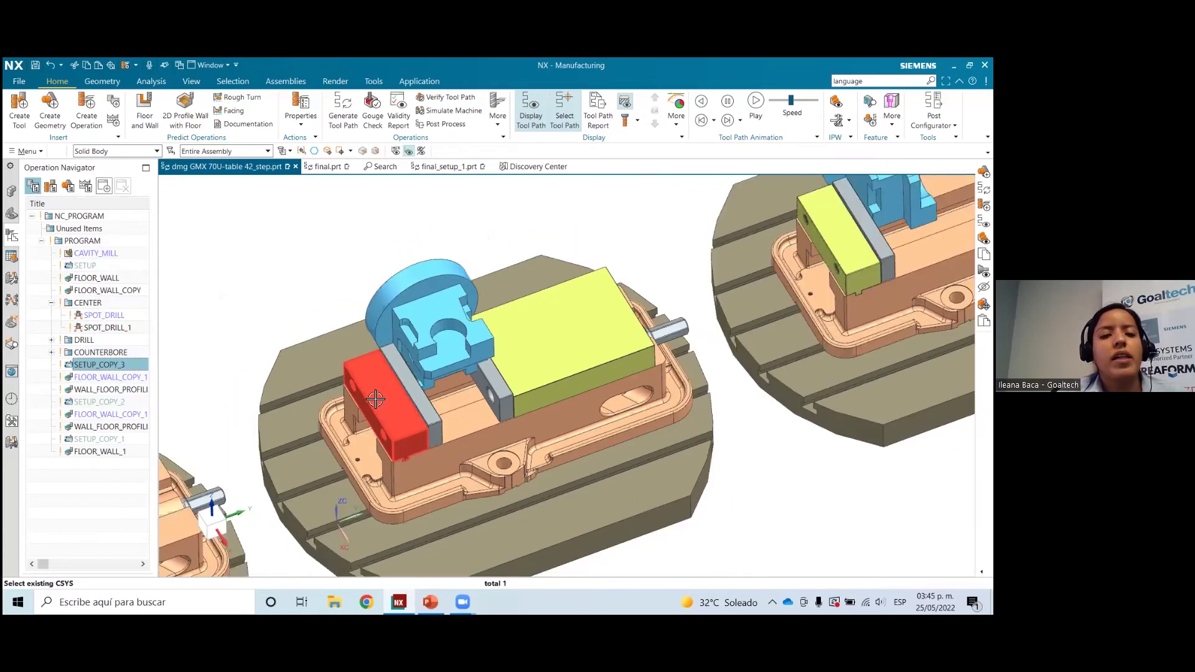
{"action": "scroll", "coordinate": [571, 436], "scroll_direction": "up", "scroll_amount": 3}
{"action": "mouse_move", "coordinate": [570, 437]}
{"action": "middle_mouse_down"}
{"action": "mouse_move", "coordinate": [581, 410]}
{"action": "mouse_move", "coordinate": [674, 448]}
{"action": "mouse_move", "coordinate": [573, 440]}
{"action": "middle_mouse_up"}
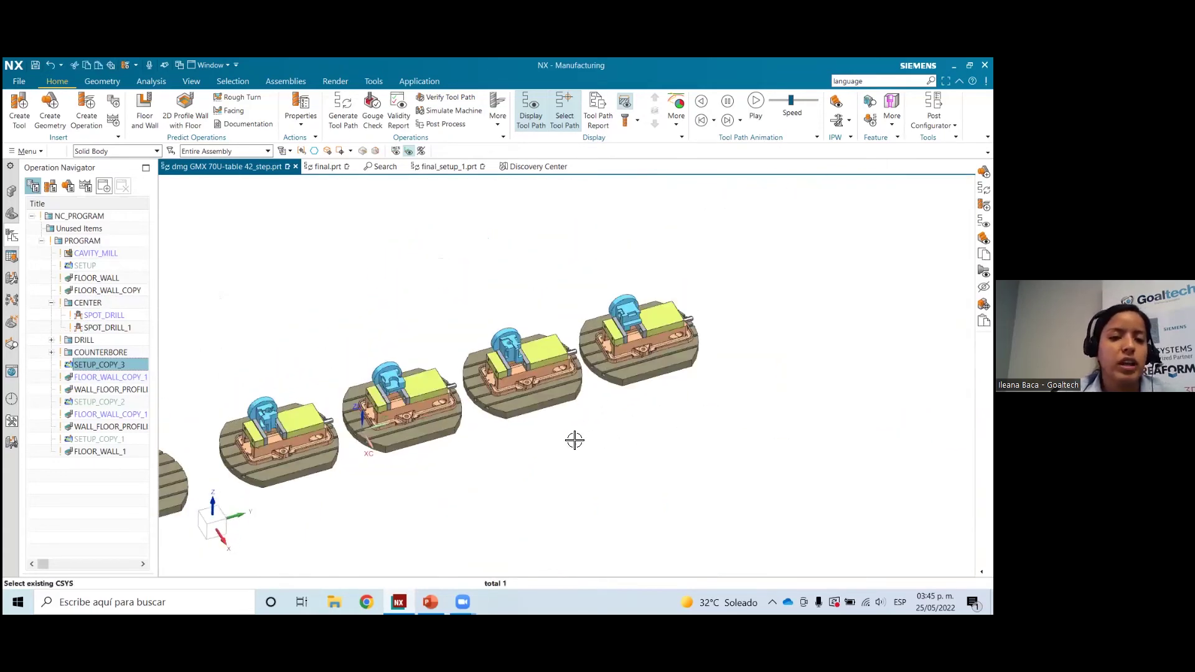
{"action": "scroll", "coordinate": [361, 462], "scroll_direction": "up", "scroll_amount": 2}
{"action": "scroll", "coordinate": [362, 462], "scroll_direction": "down", "scroll_amount": 2}
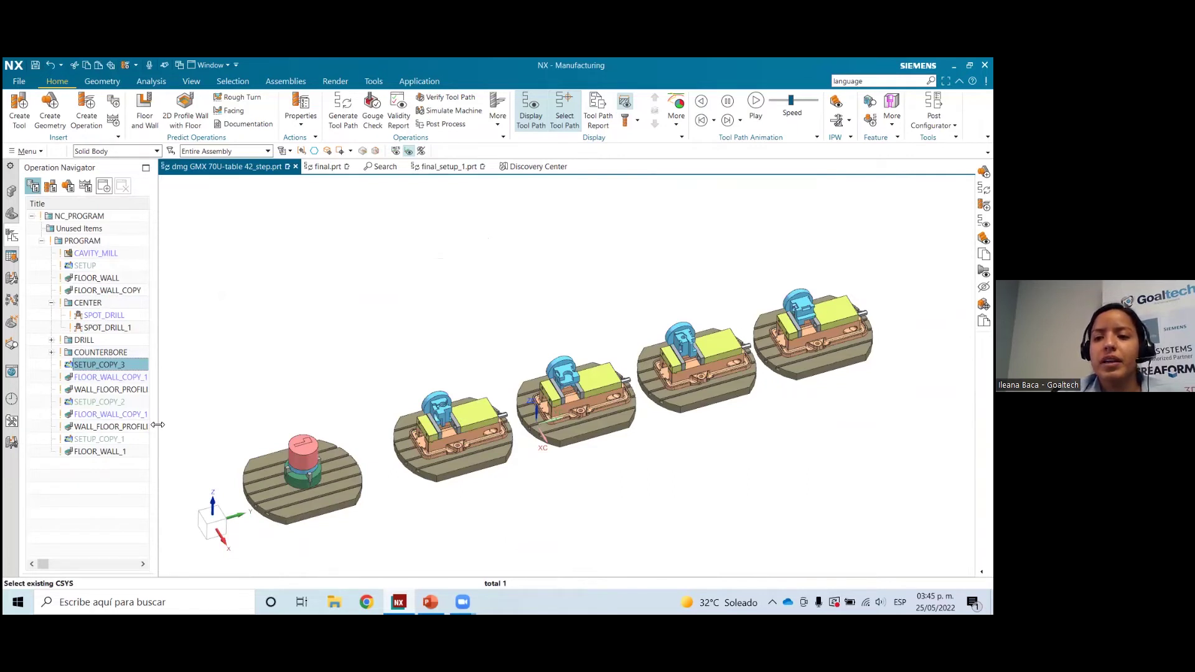
Widen the Operation Navigator to review the tool and time columns, check the machining time of NC_PROGRAM and PROGRAM, and restore its width
{"action": "left_click_drag", "start_coordinate": [157, 424], "coordinate": [911, 424]}
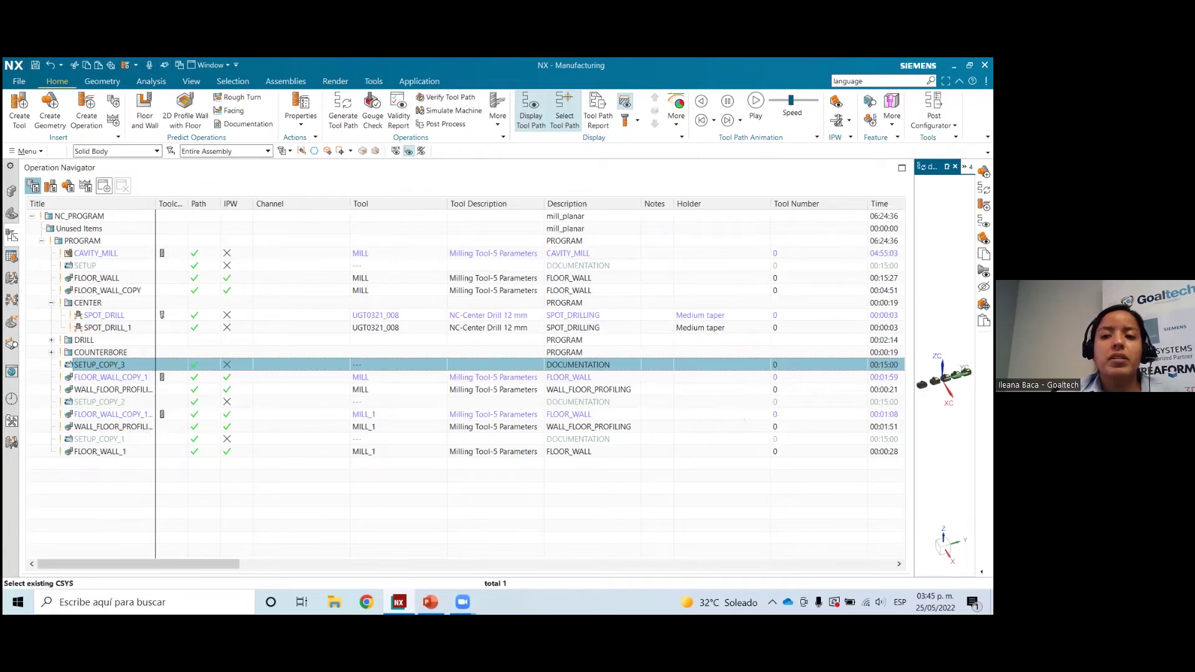
{"action": "mouse_move", "coordinate": [744, 376]}
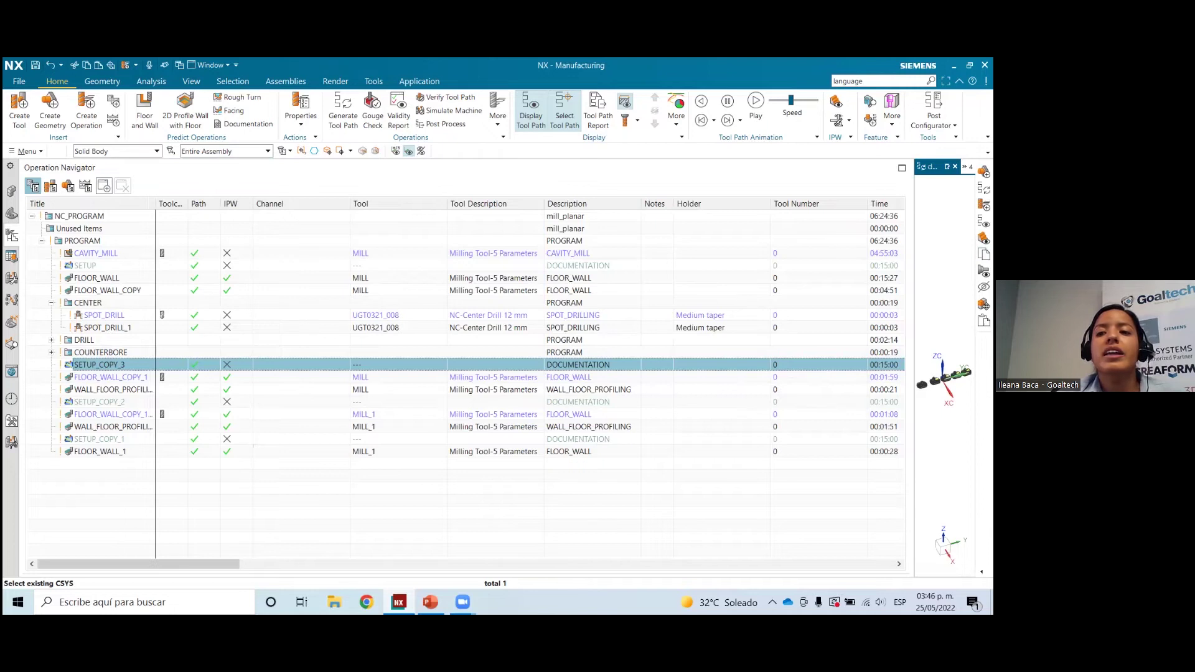
{"action": "left_click", "coordinate": [883, 216]}
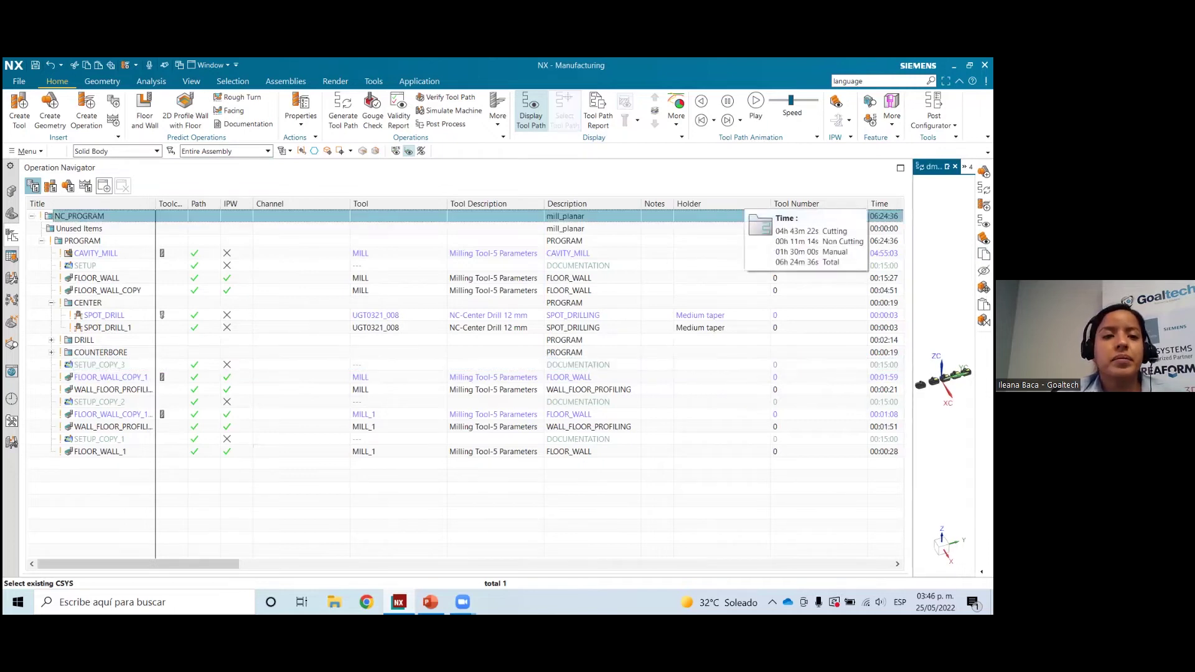
{"action": "left_click", "coordinate": [882, 241]}
{"action": "mouse_move", "coordinate": [883, 253]}
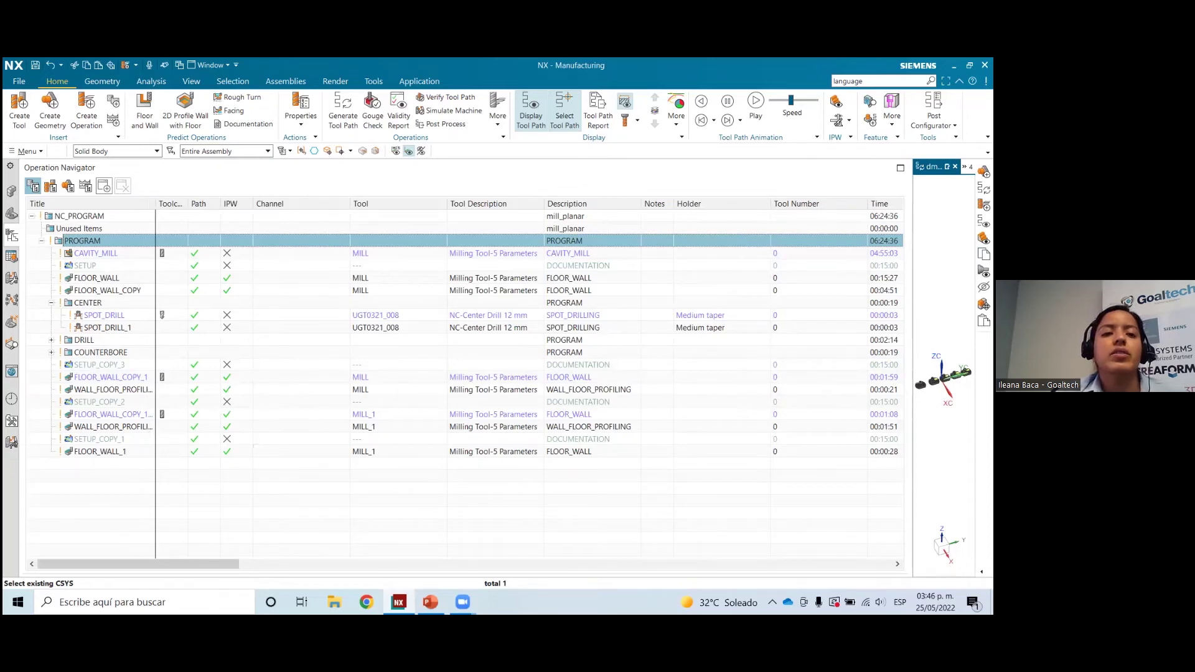
{"action": "left_click", "coordinate": [900, 167]}
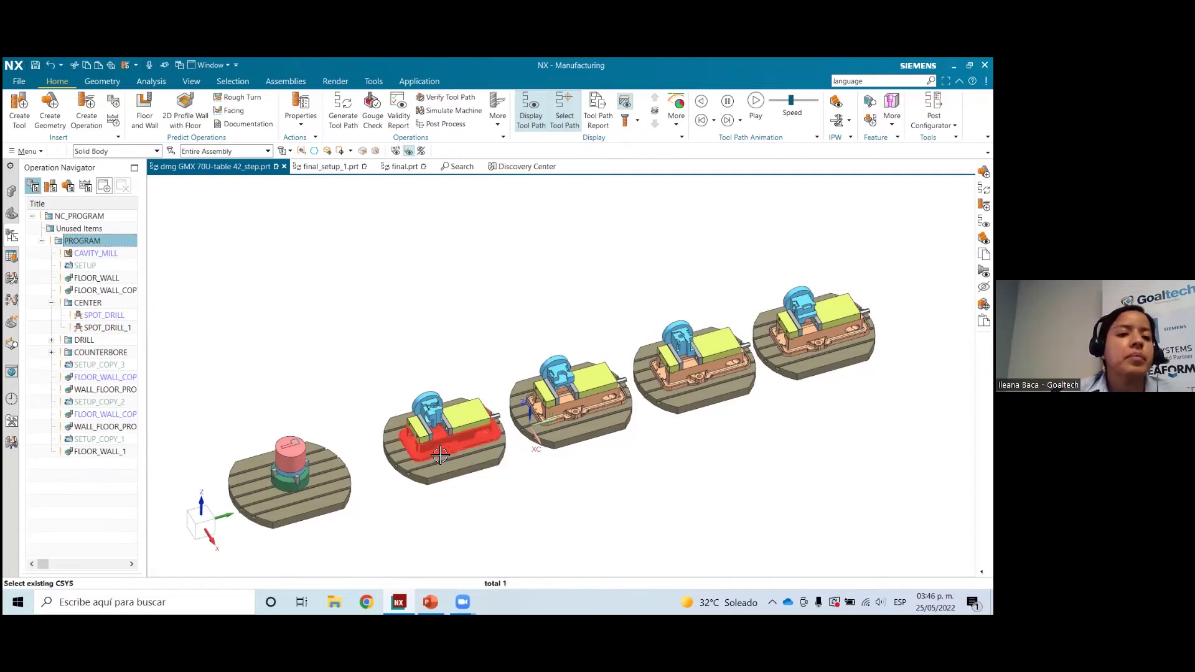
{"action": "middle_click_drag", "start_coordinate": [507, 510], "coordinate": [504, 507]}
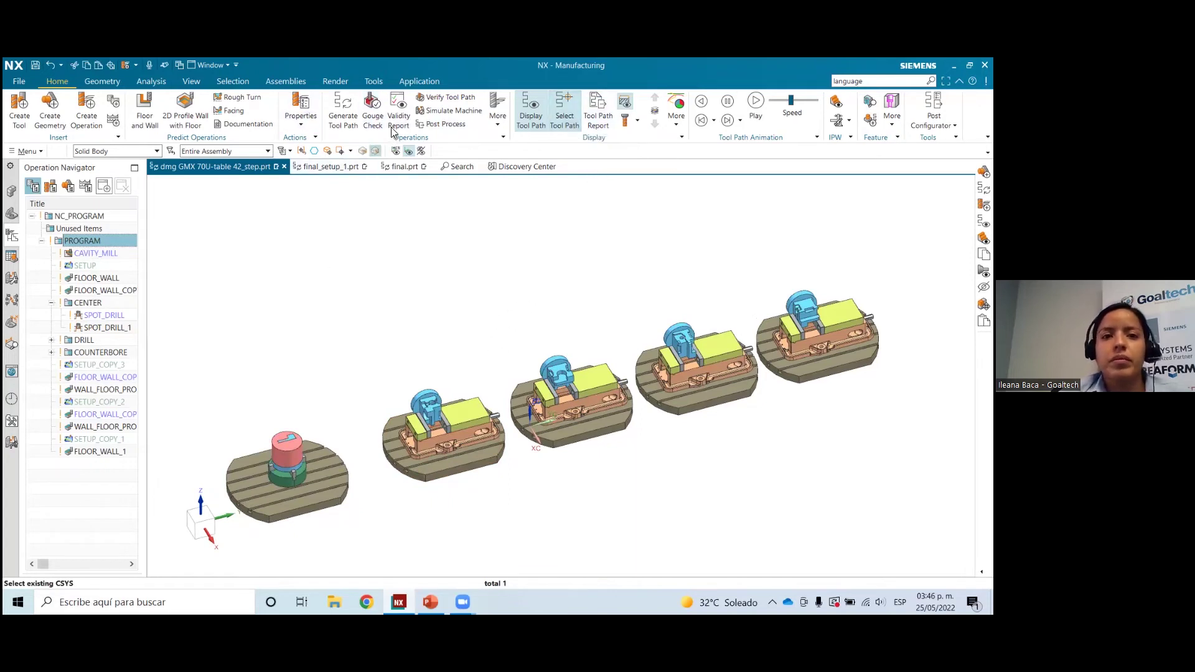
{"action": "right_click", "coordinate": [101, 239]}
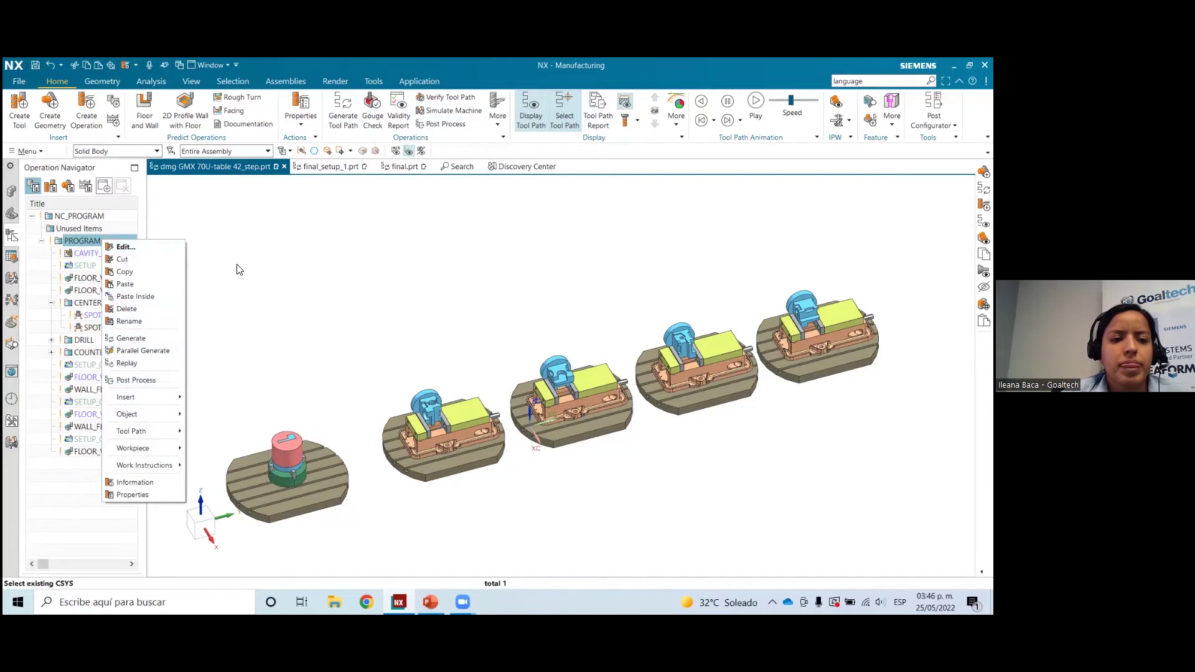
{"action": "left_click", "coordinate": [89, 237]}
{"action": "right_click", "coordinate": [89, 238]}
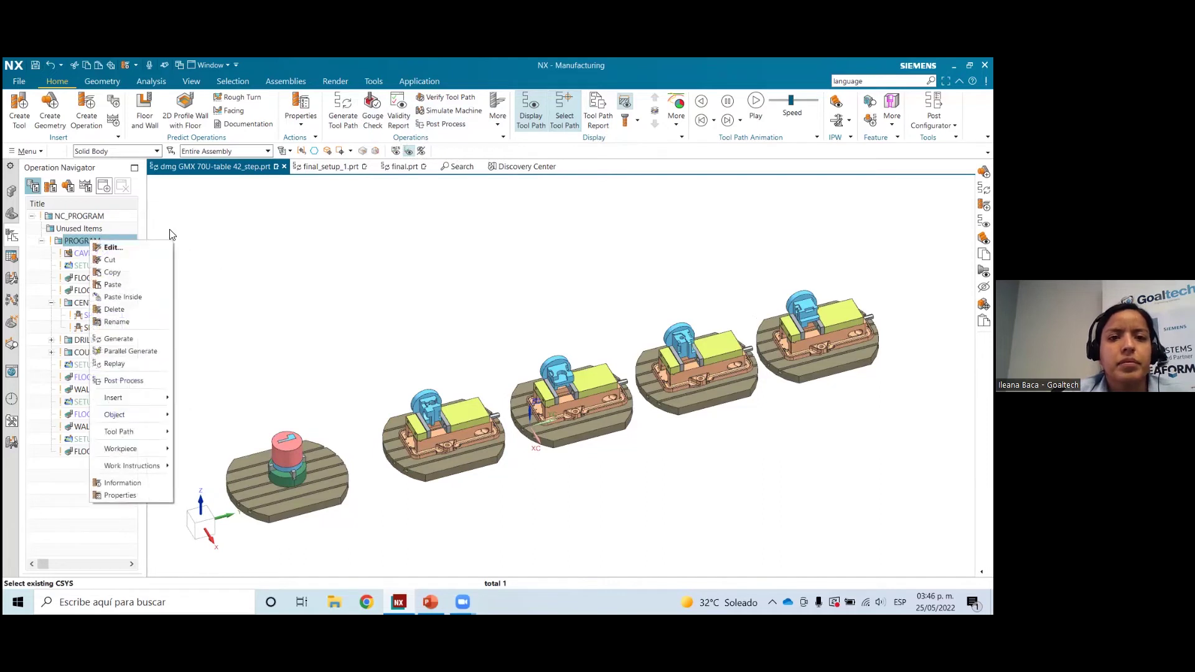
{"action": "key", "text": "Escape"}
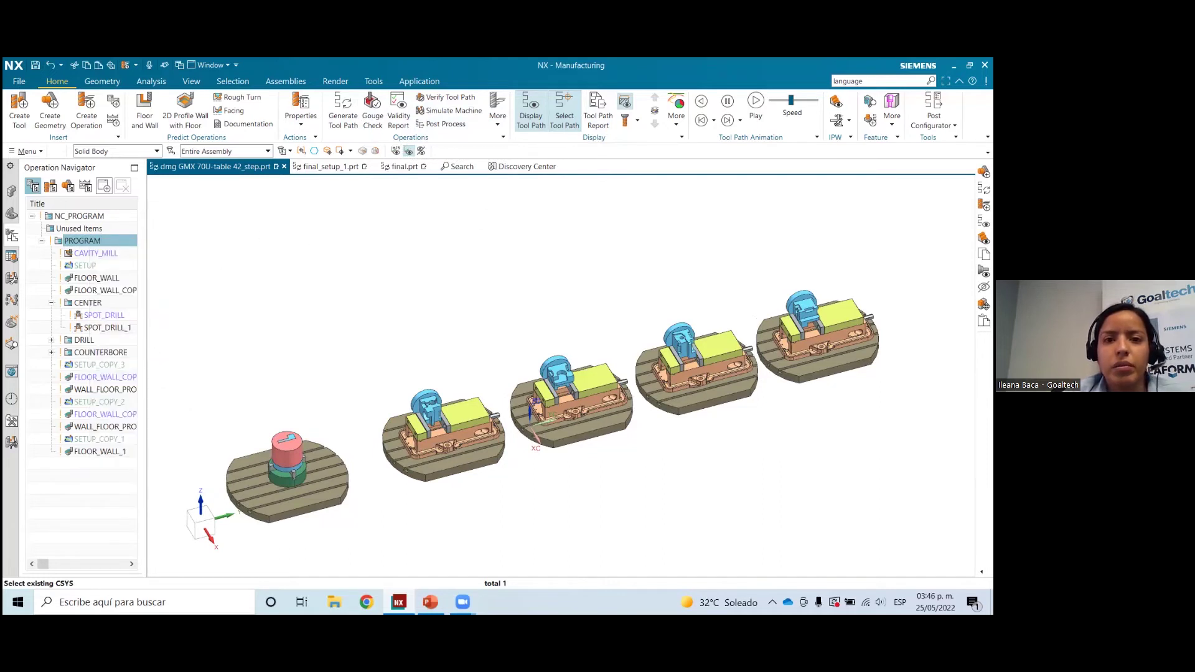
{"action": "key", "text": "super+Down"}
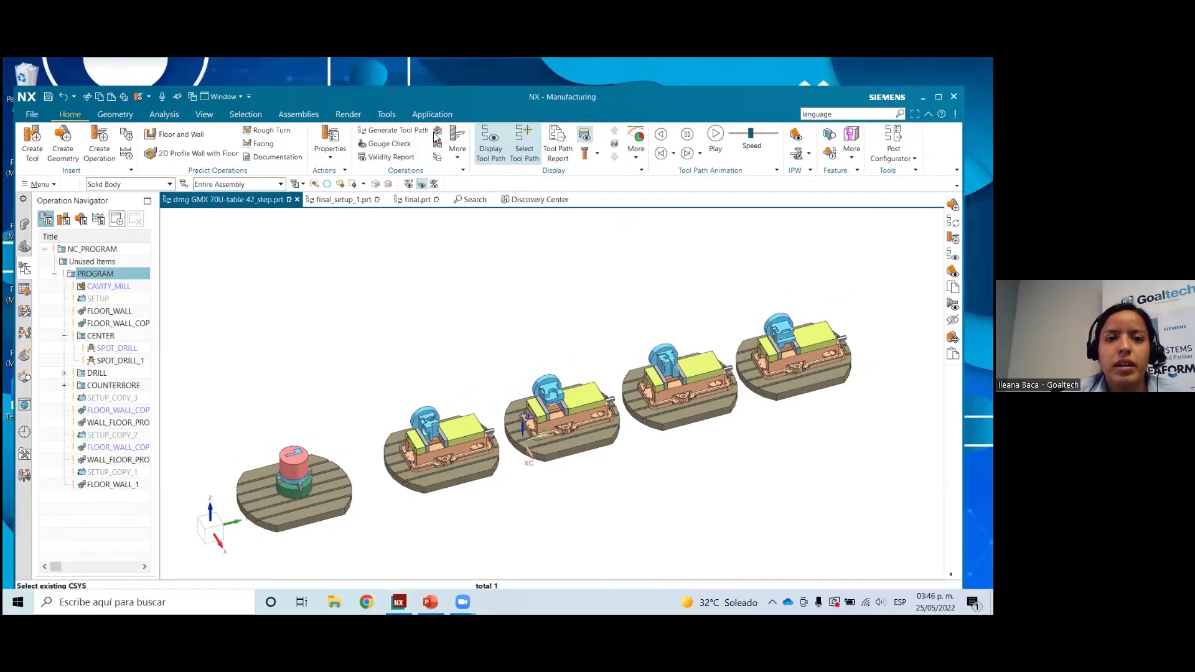
{"action": "left_click", "coordinate": [438, 133]}
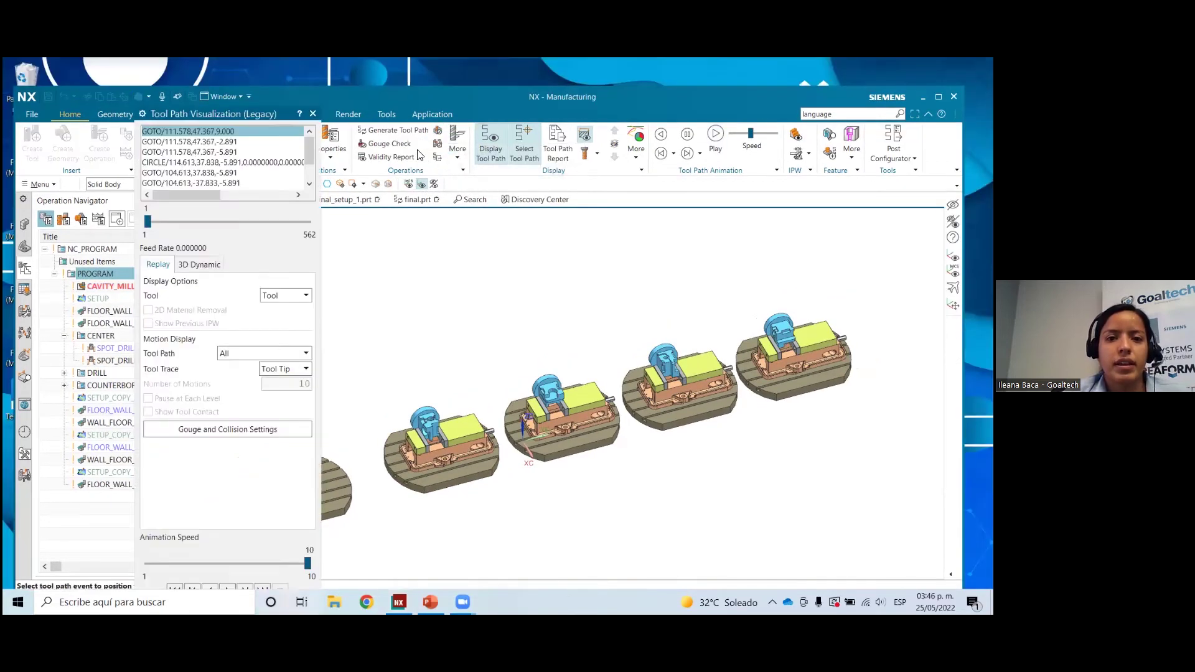
{"action": "left_click", "coordinate": [193, 264]}
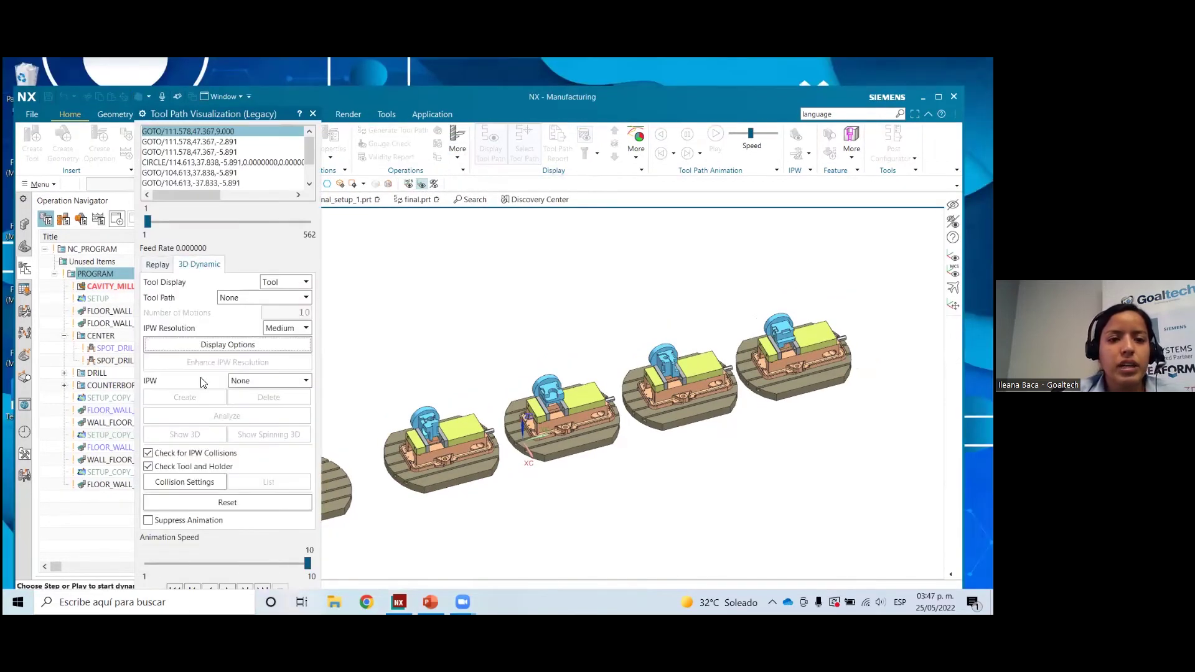
{"action": "left_click", "coordinate": [257, 557]}
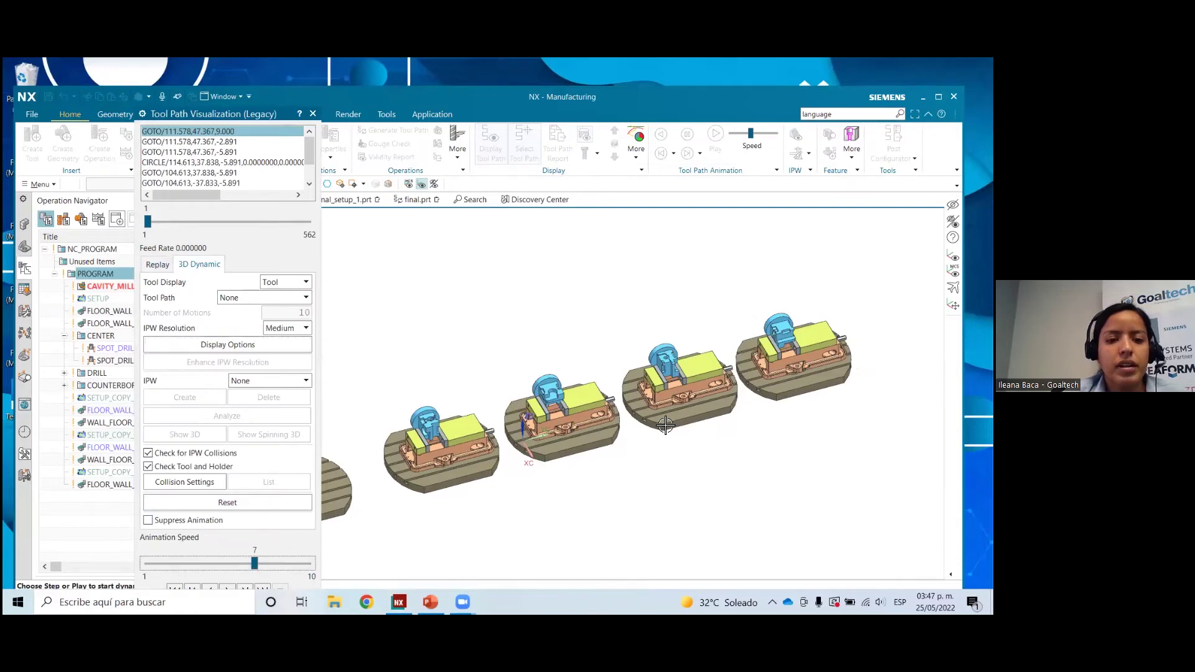
{"action": "scroll", "coordinate": [568, 522], "scroll_direction": "down", "scroll_amount": 3}
{"action": "scroll", "coordinate": [565, 502], "scroll_direction": "up", "scroll_amount": 2}
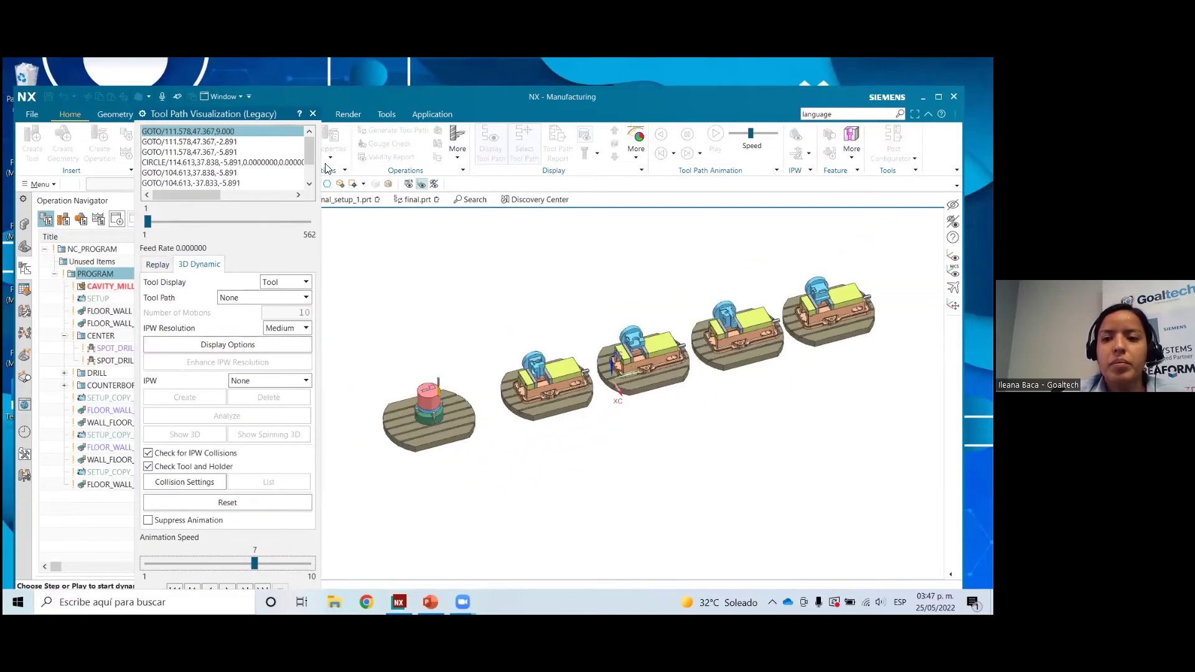
{"action": "left_click", "coordinate": [312, 113]}
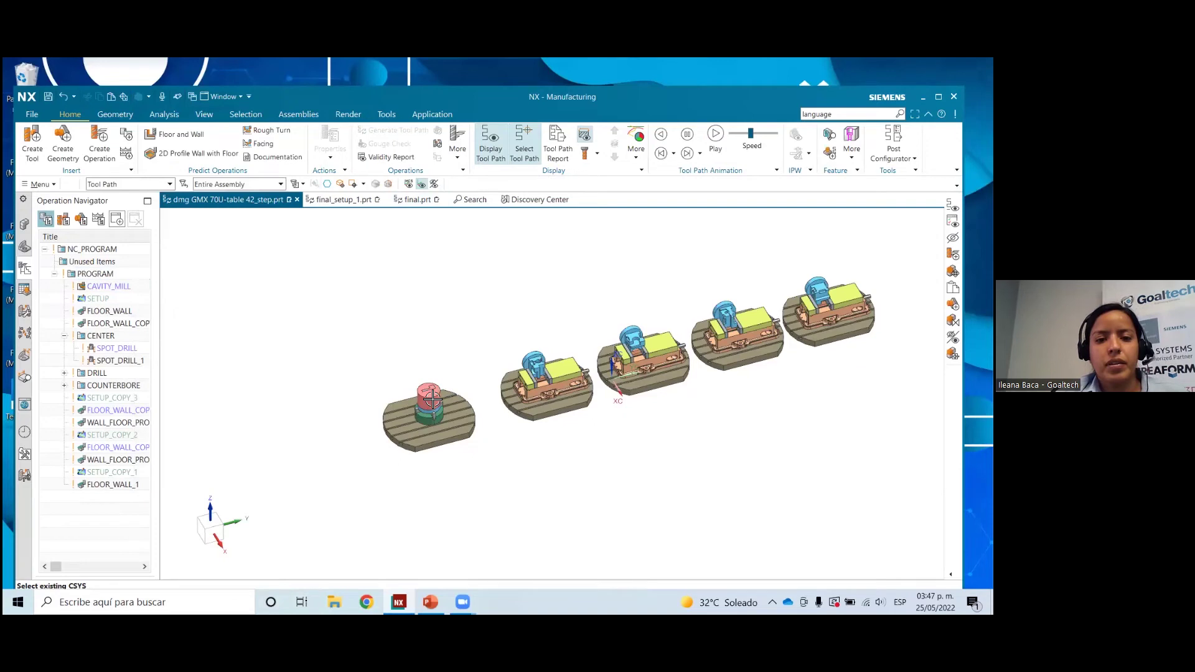
Limit selection to solid bodies and hide the pink cylindrical stock on the first machine table
{"action": "left_click", "coordinate": [123, 184]}
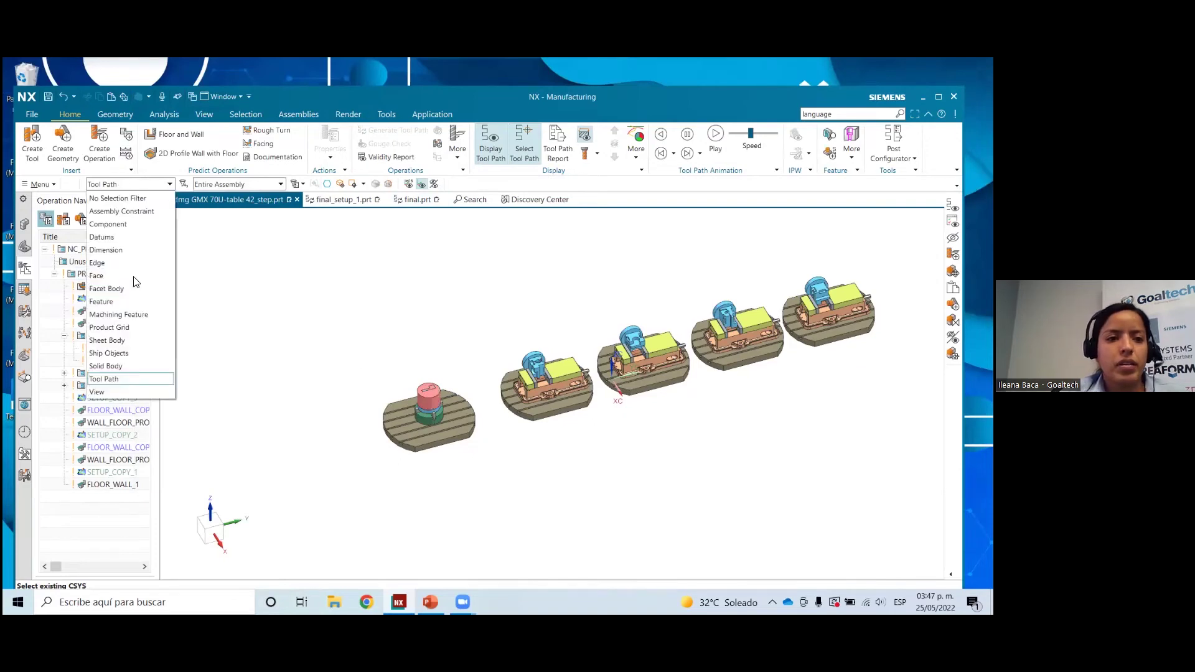
{"action": "left_click", "coordinate": [129, 366]}
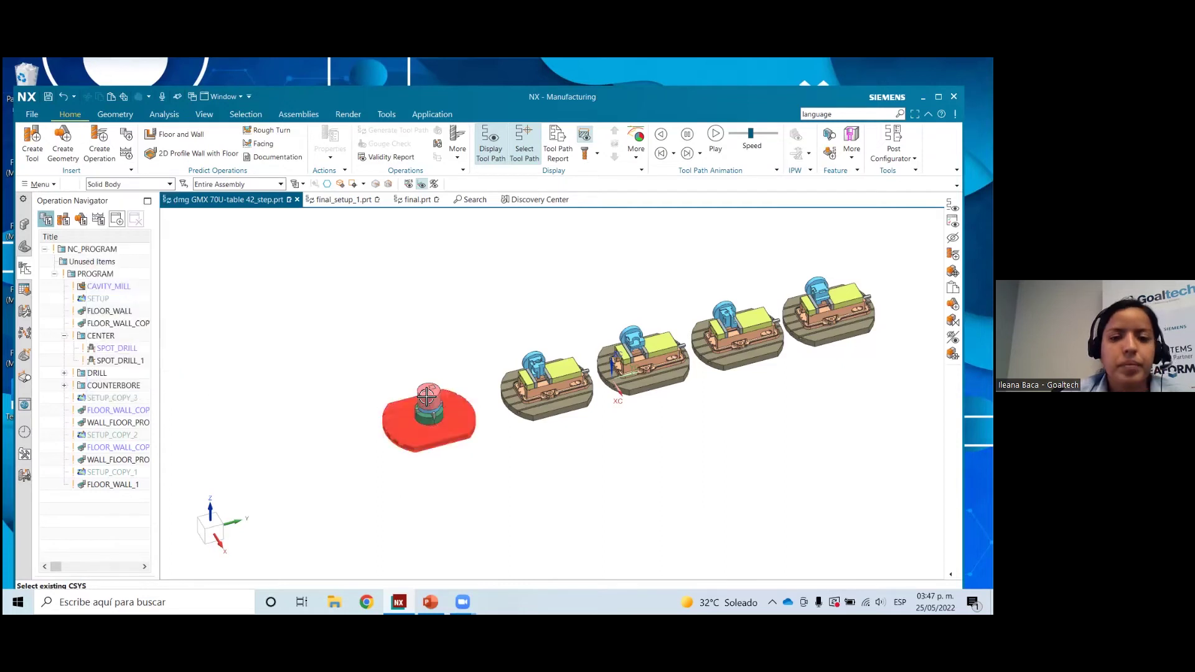
{"action": "left_click", "coordinate": [342, 340]}
{"action": "left_click", "coordinate": [429, 390]}
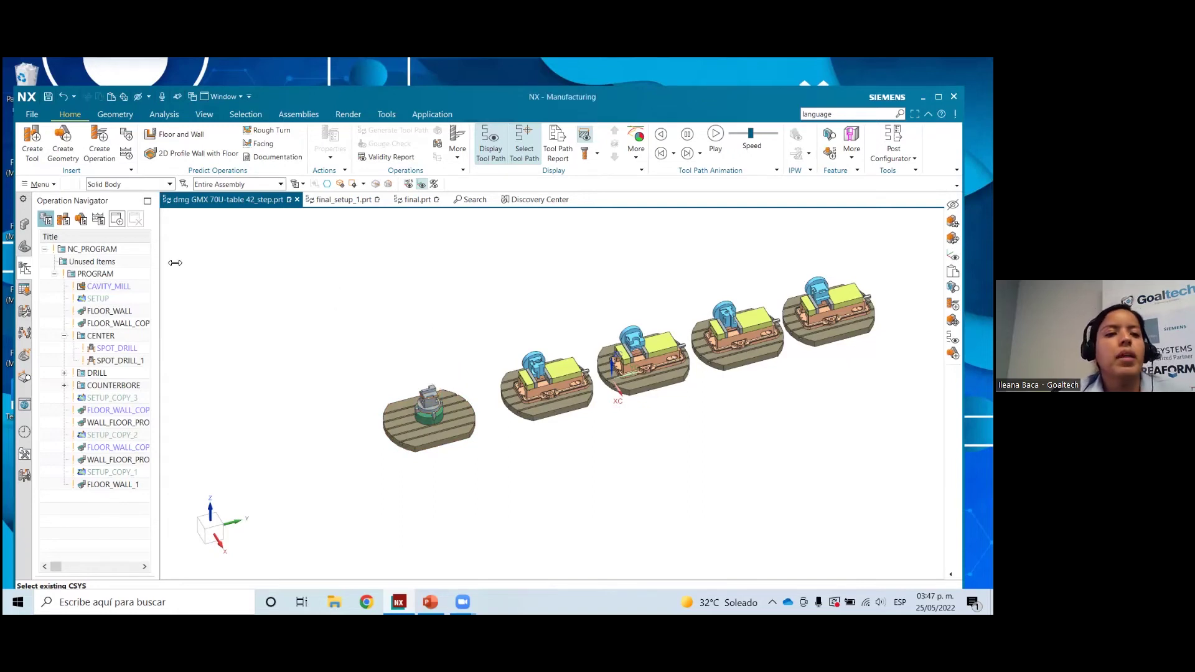
Verify the tool paths of PROGRAM by playing the Replay visualization at animation speed 8
{"action": "left_click", "coordinate": [93, 275]}
{"action": "left_click", "coordinate": [437, 130]}
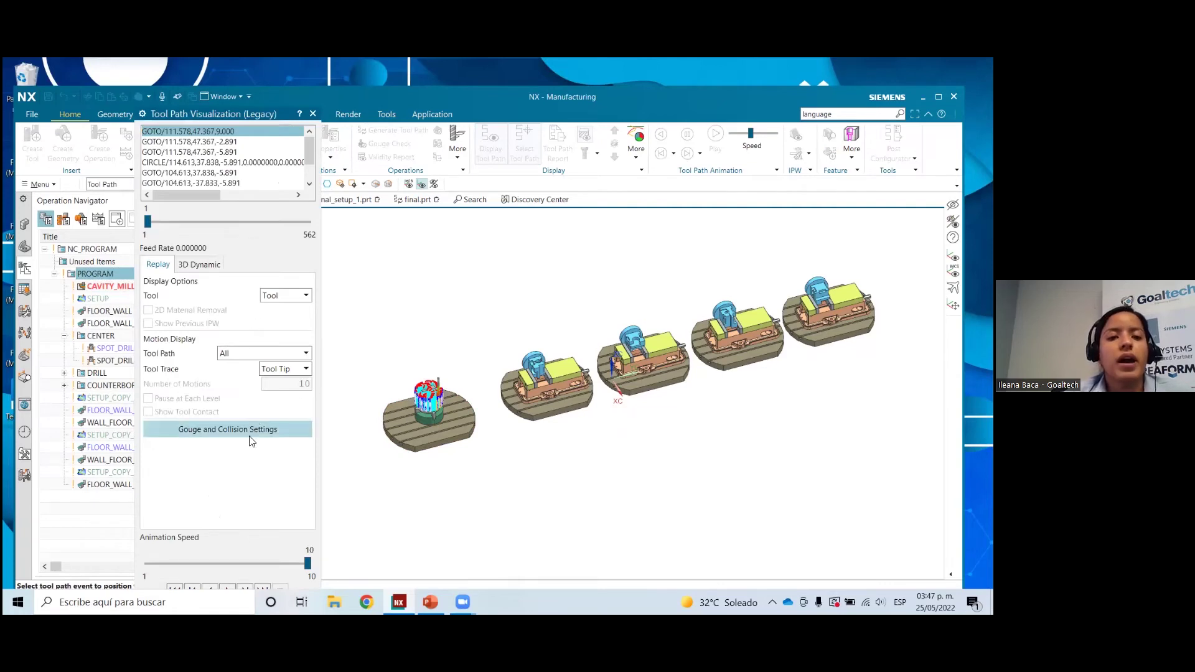
{"action": "left_click", "coordinate": [271, 563]}
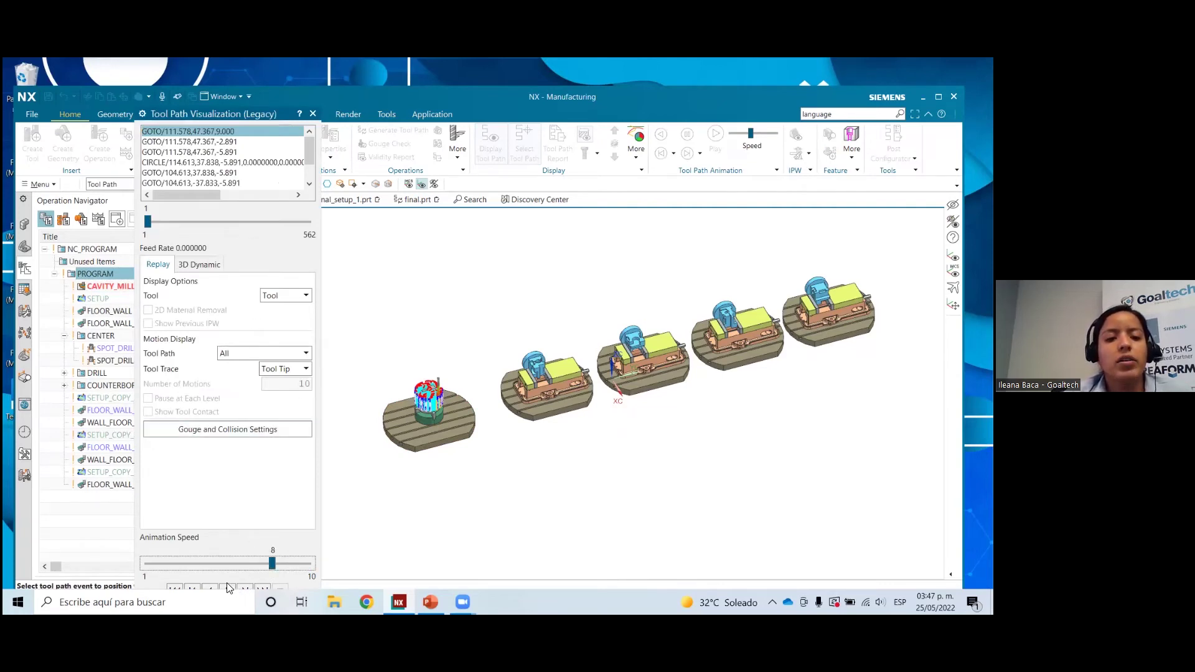
{"action": "left_click", "coordinate": [228, 588]}
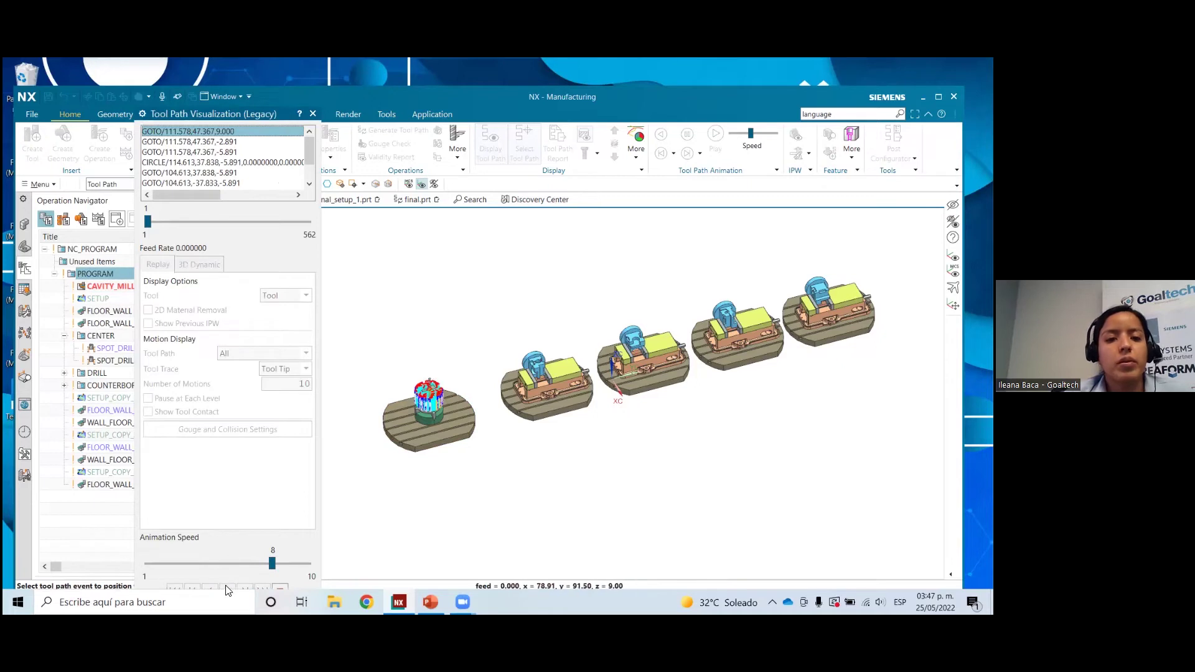